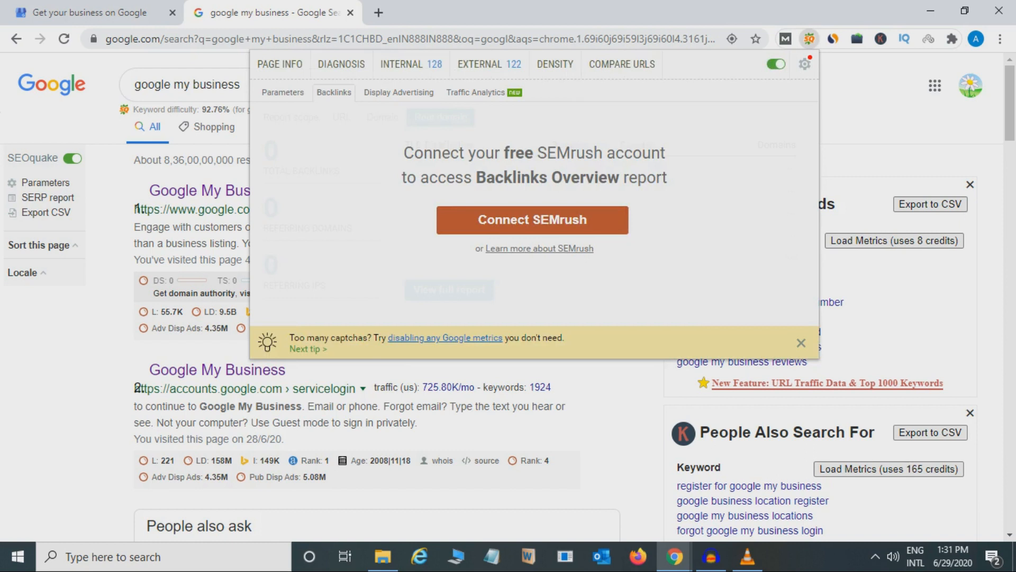
# Step: Turn off the SEOquake extension so its overlays are removed from the search results page
pyautogui.click(776, 64)
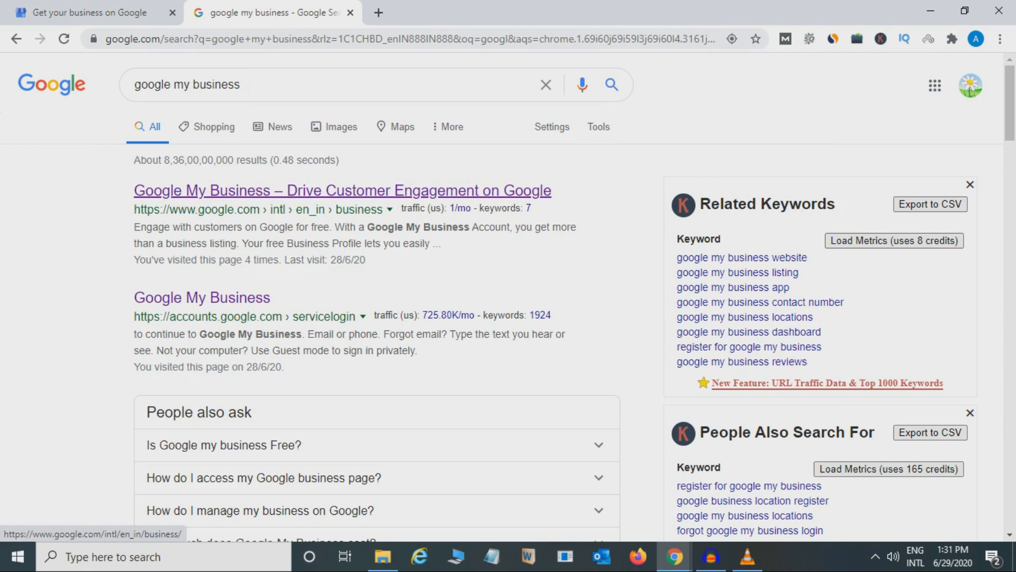
pyautogui.doubleClick(239, 85)
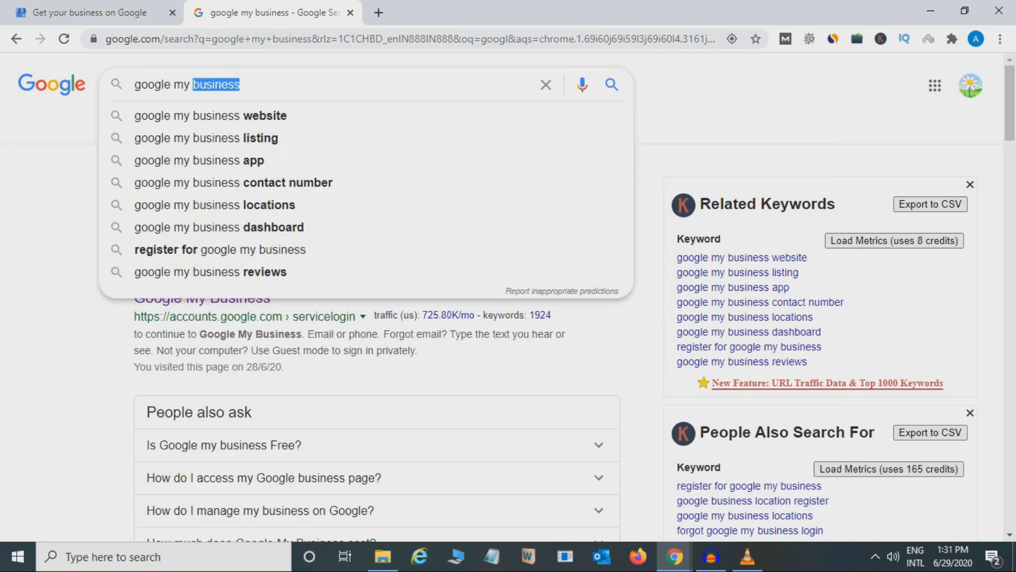
pyautogui.click(688, 113)
pyautogui.click(242, 85)
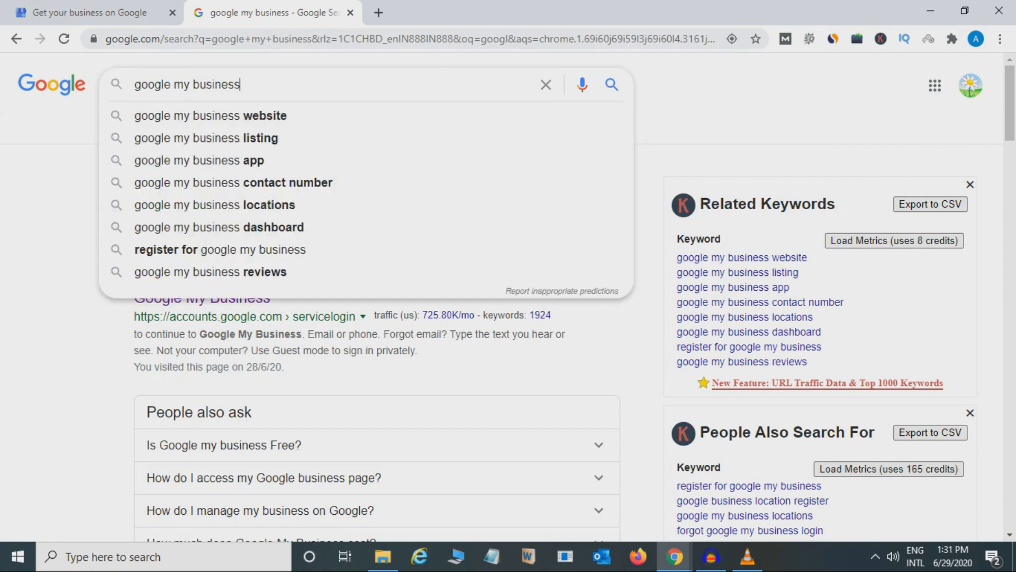
pyautogui.press('Escape')
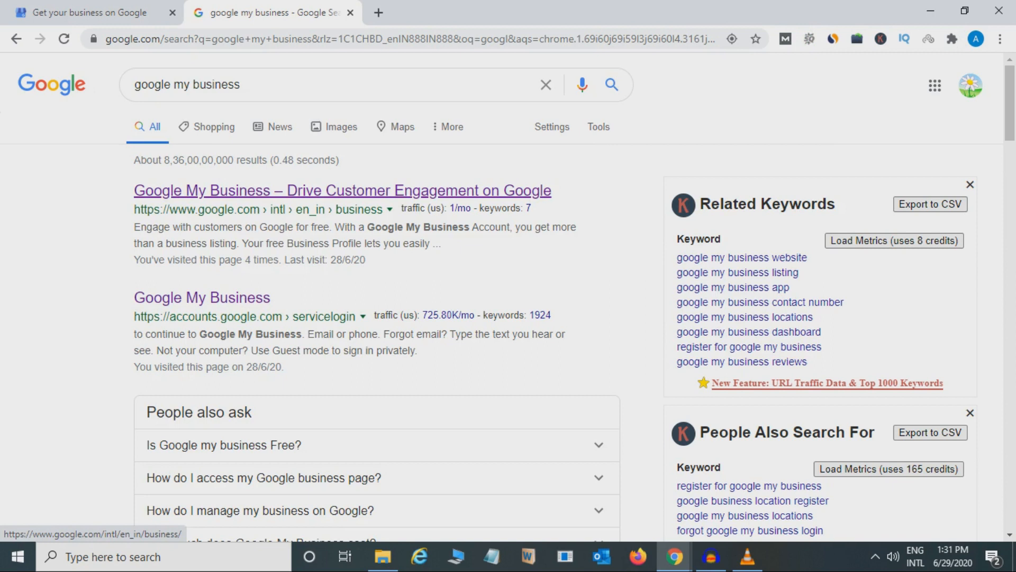
# Step: Open the "Google My Business – Drive Customer Engagement on Google" result, sign in, and start adding a new business to Google
pyautogui.click(342, 191)
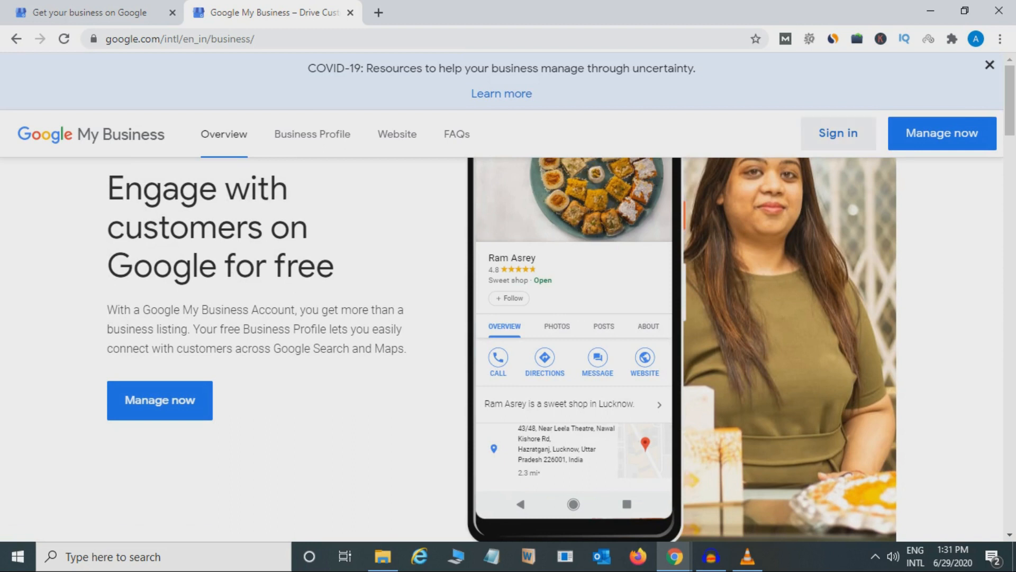
pyautogui.click(838, 133)
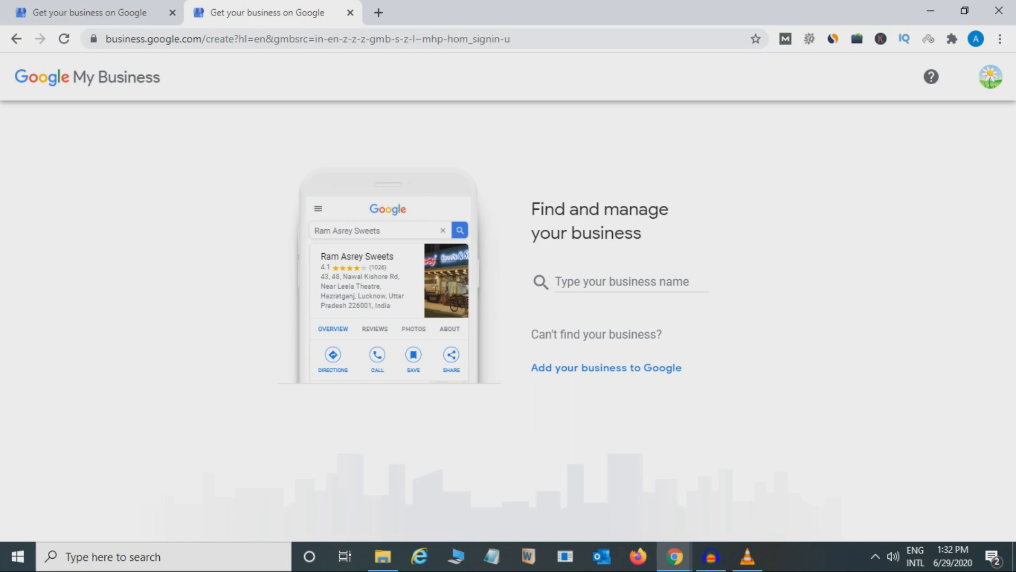
pyautogui.click(585, 368)
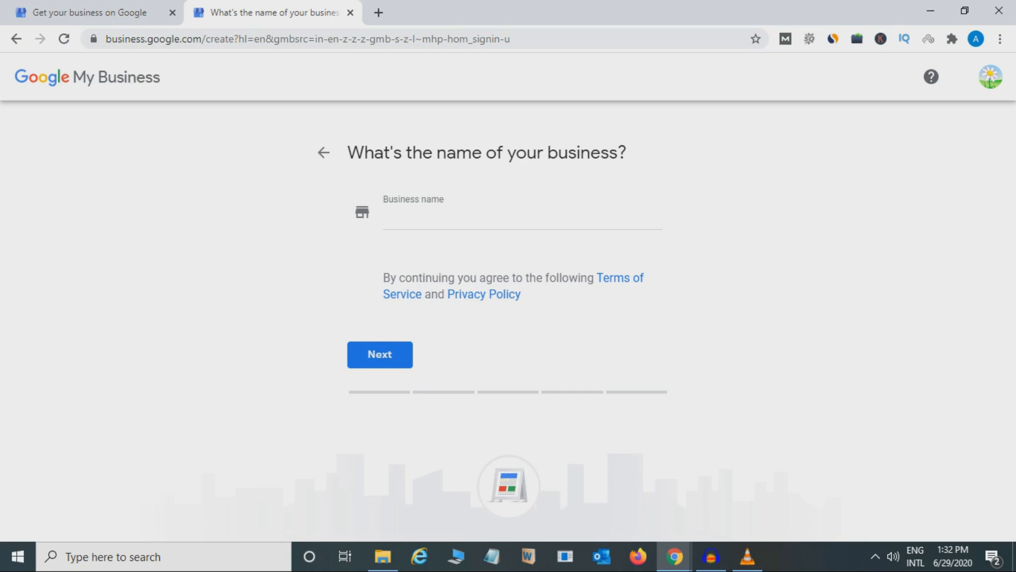
# Step: Enter "A2z soultion India Pvt Ltd" as the business name and choose to create a business with this name
pyautogui.click(522, 220)
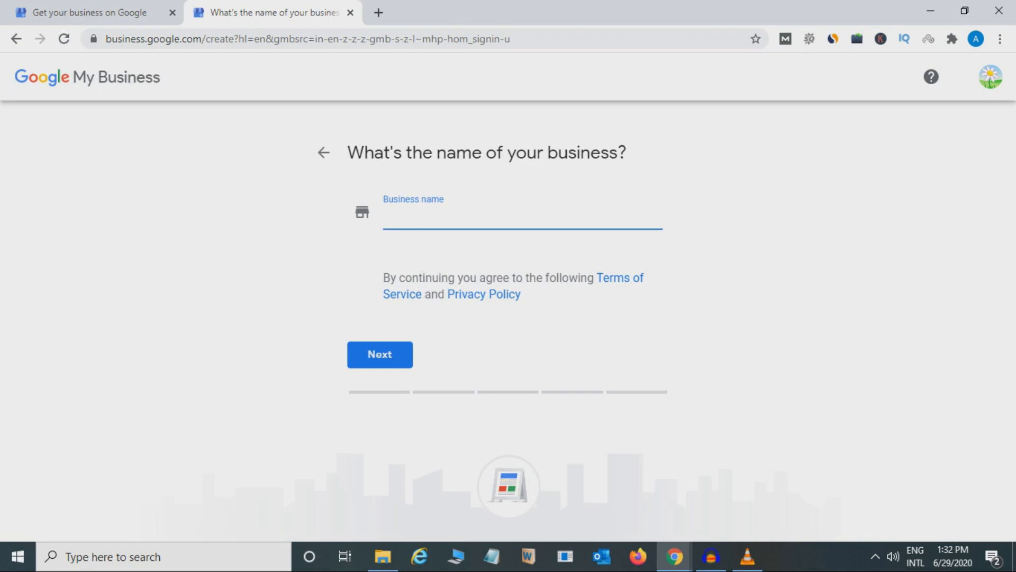
pyautogui.write('A')
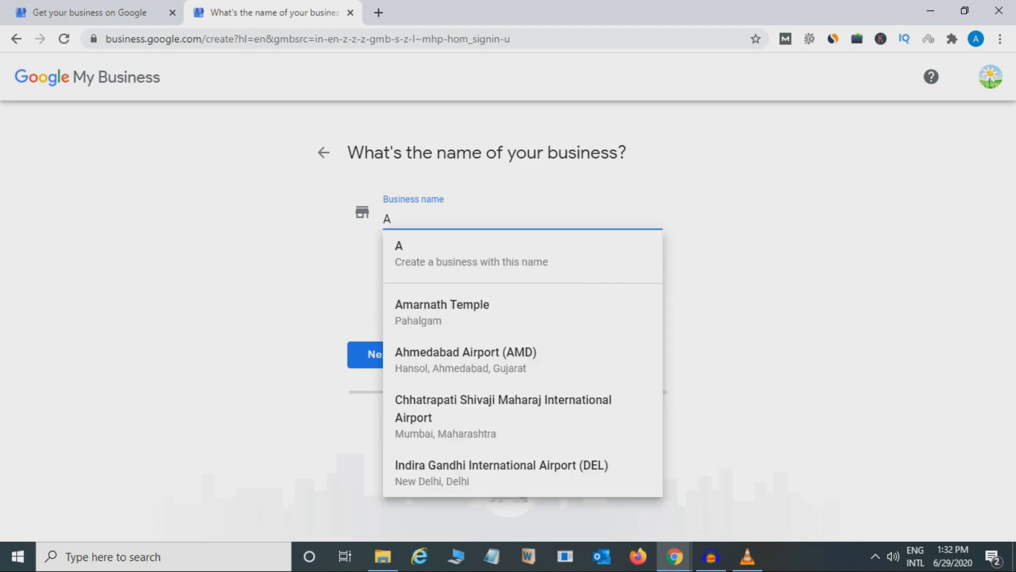
pyautogui.write('2z')
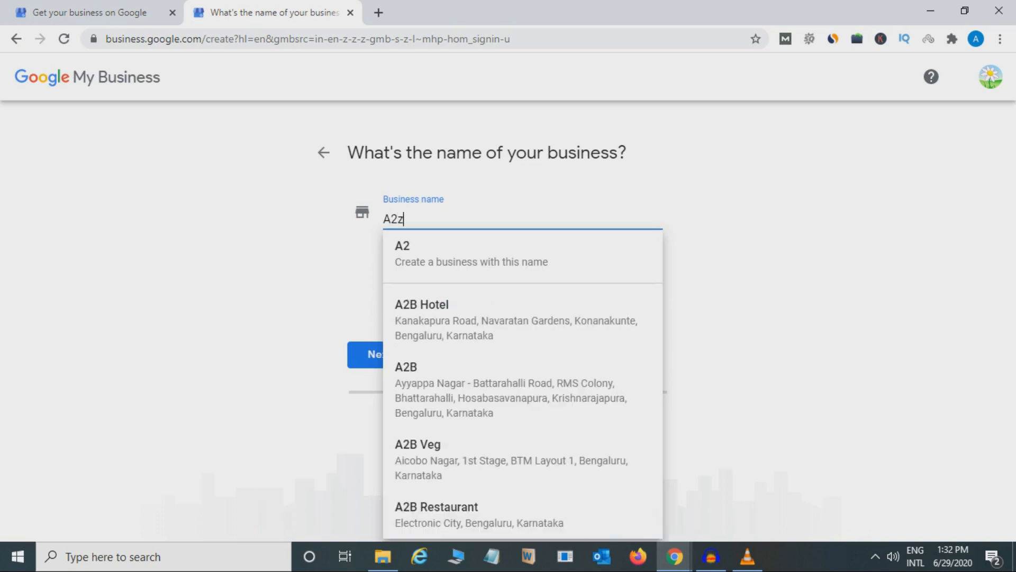
pyautogui.write(' soul')
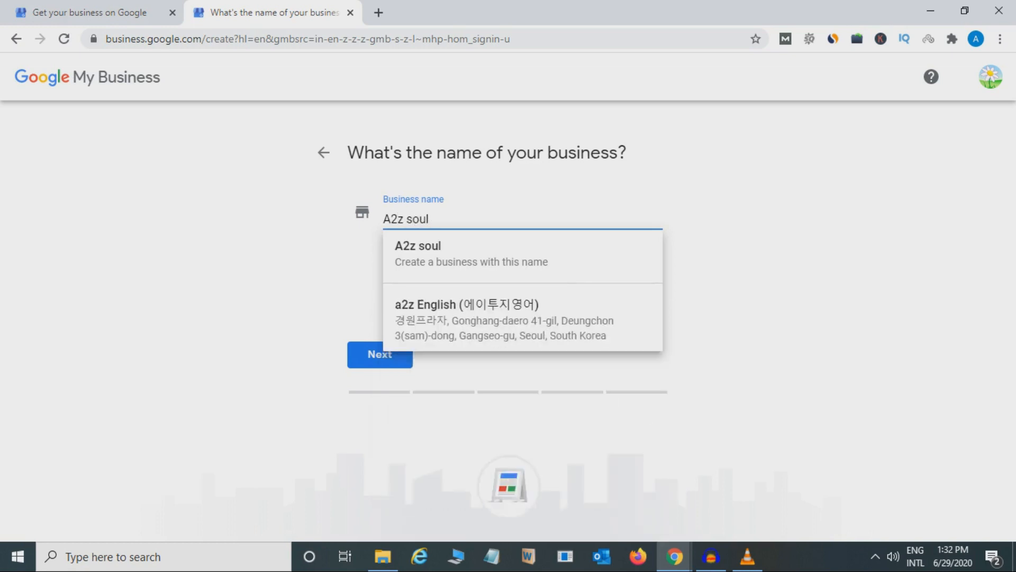
pyautogui.write('tion')
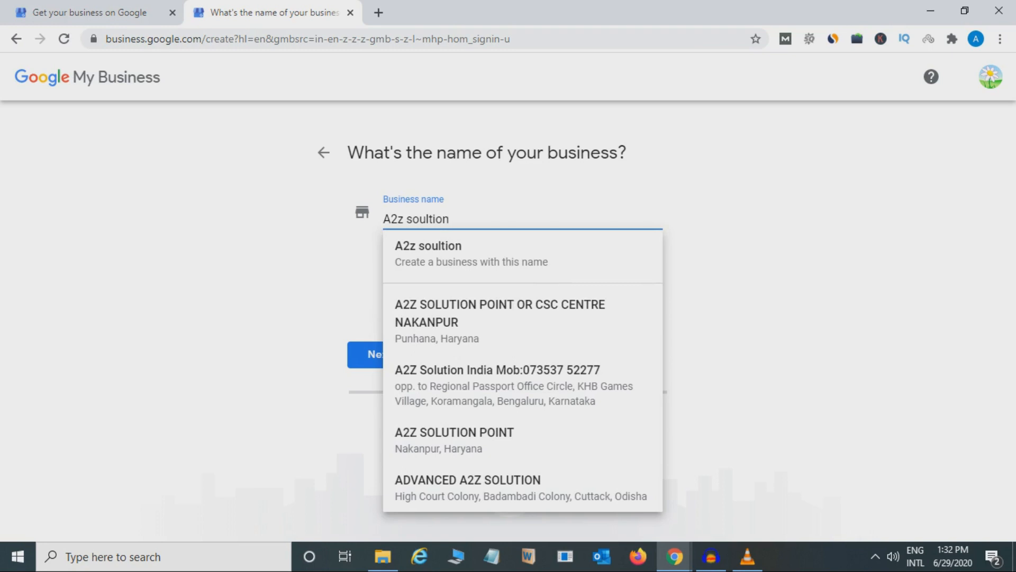
pyautogui.write(' P')
pyautogui.press('BackSpace')
pyautogui.write('In')
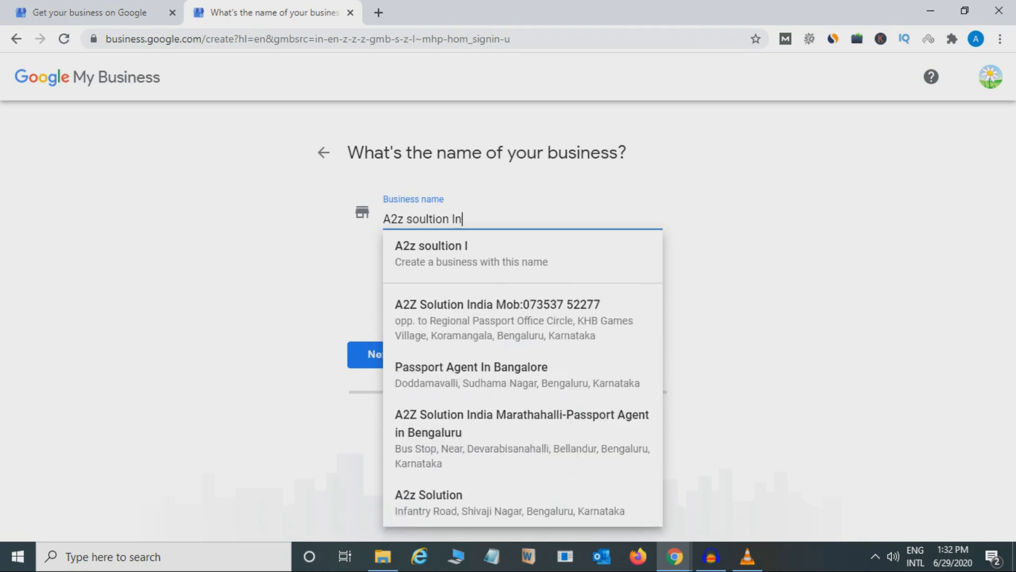
pyautogui.write('dia ')
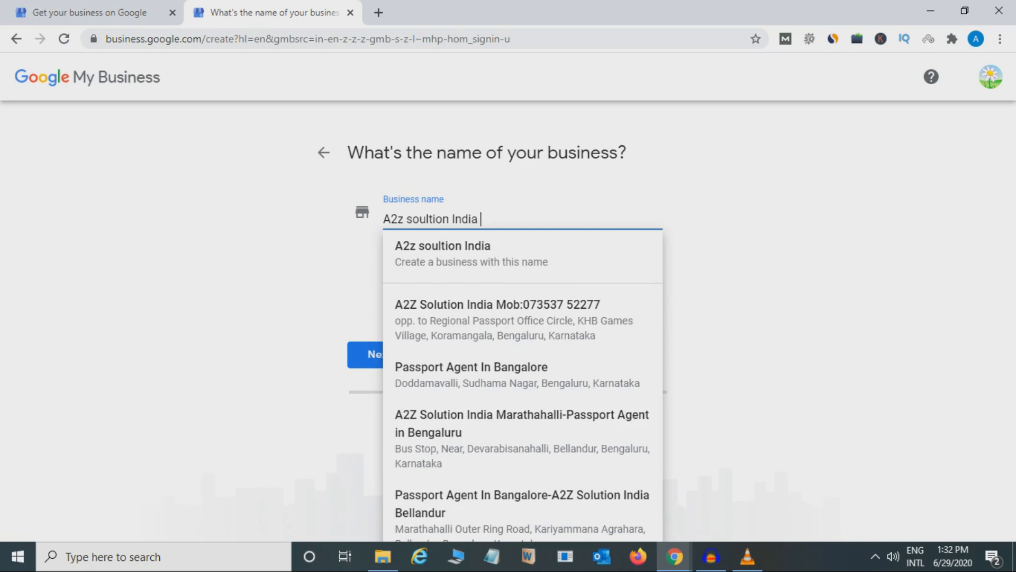
pyautogui.write('Pvt Ltd')
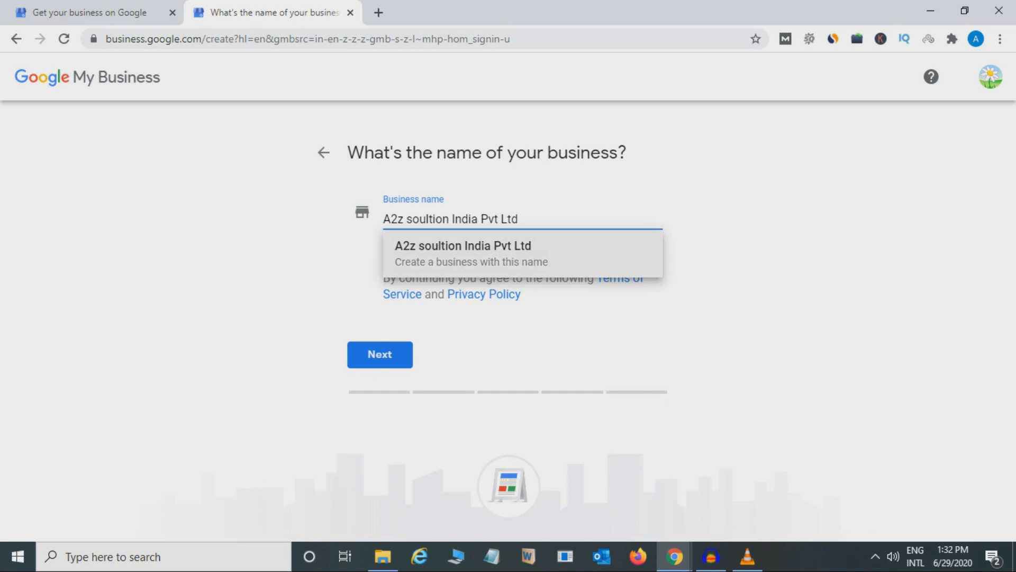
pyautogui.press('Return')
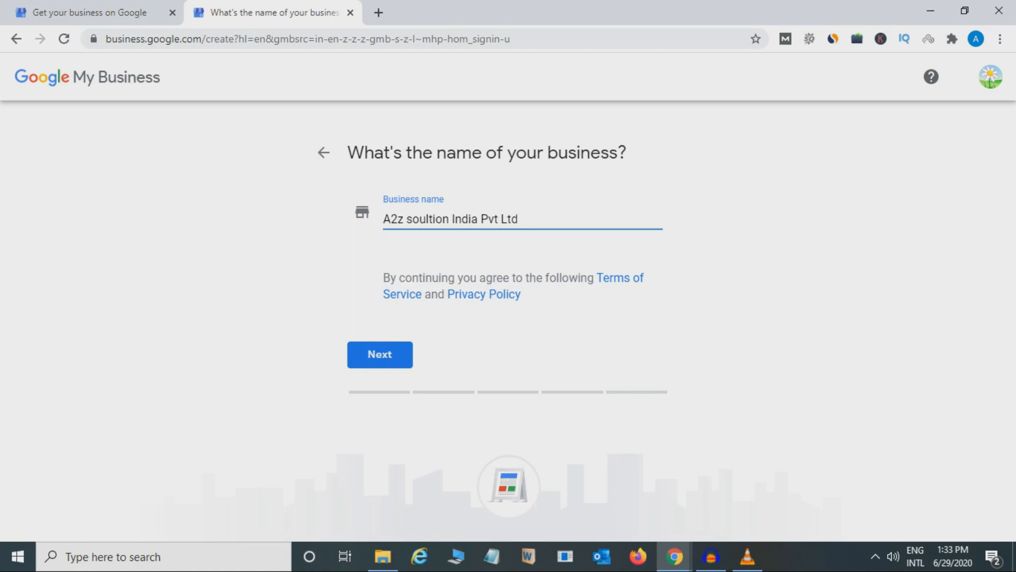
# Step: Correct the business name to "A2z soultions India Pvt Ltd" and submit it to continue to the business category
pyautogui.write('s')
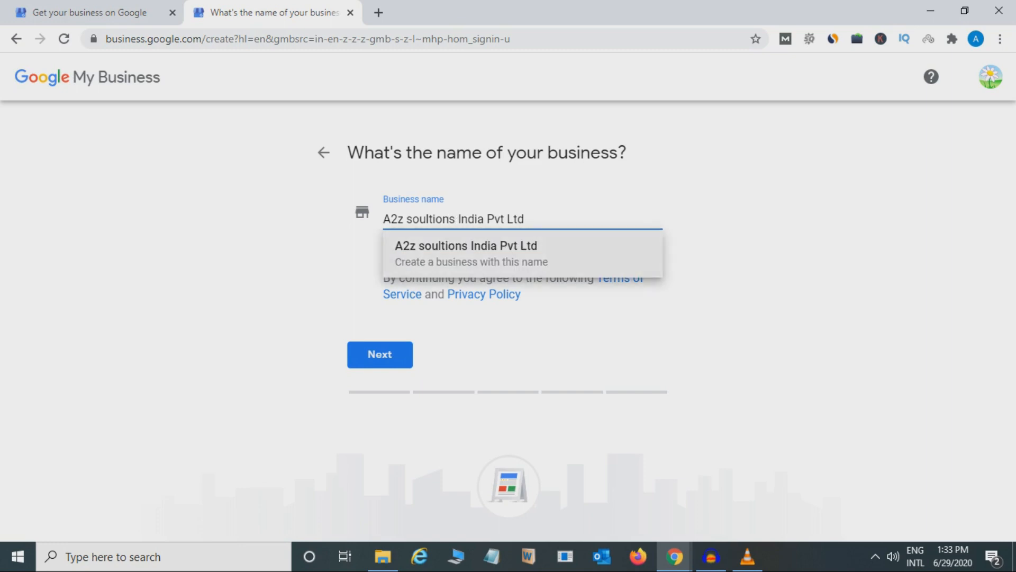
pyautogui.click(467, 254)
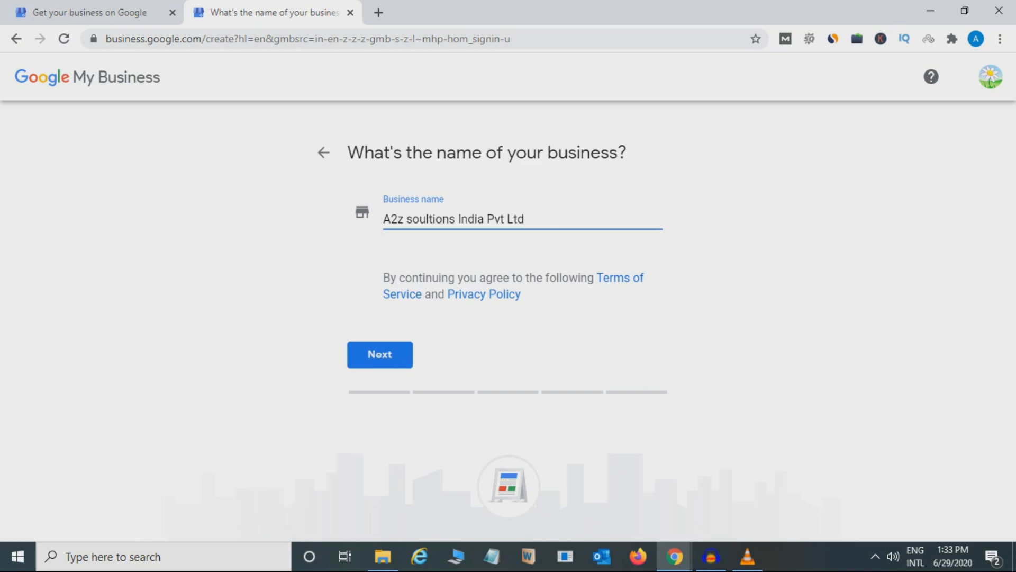
pyautogui.press('Return')
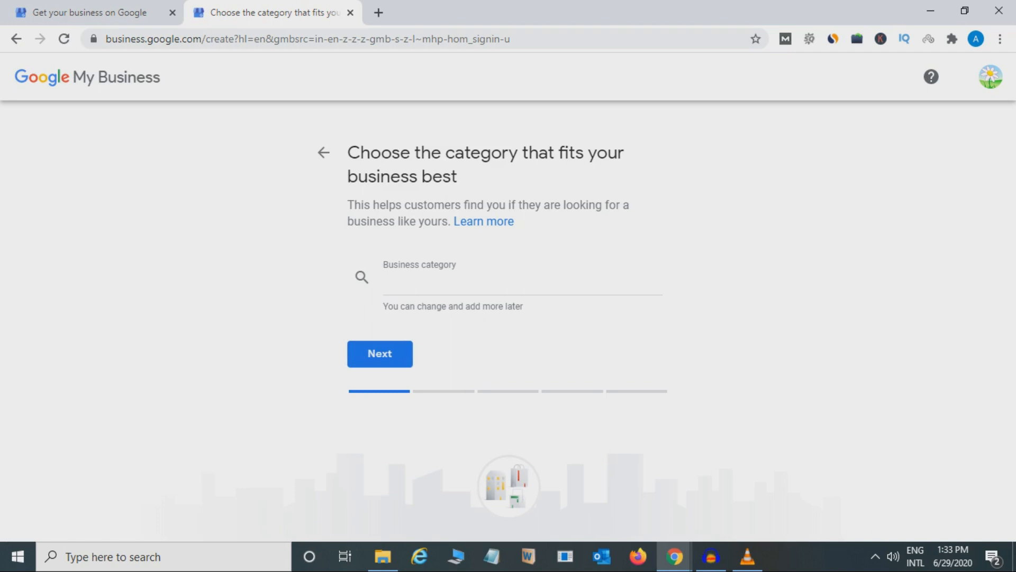
# Step: Set the business category to "Software company" and continue to the location question
pyautogui.click(523, 282)
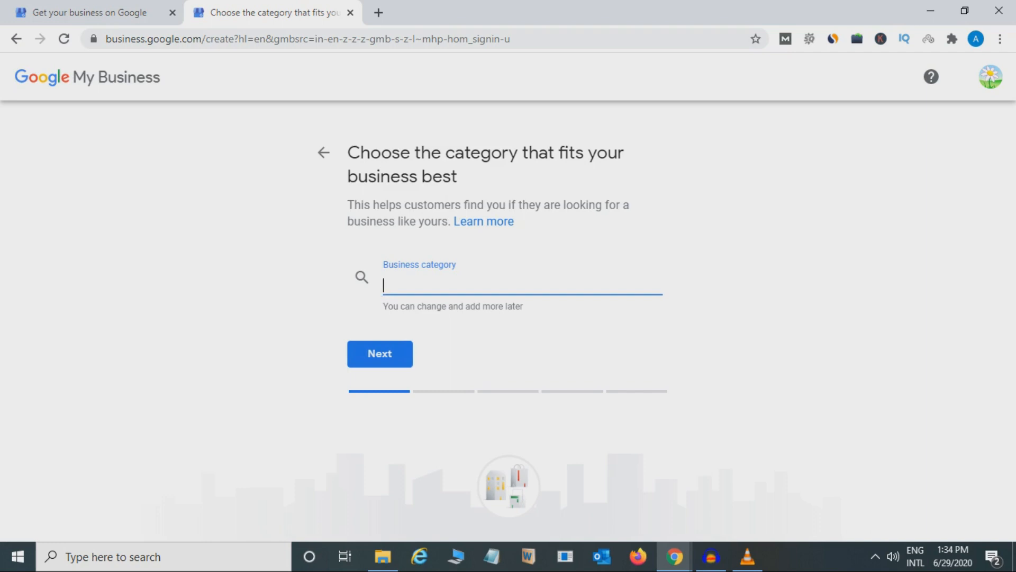
pyautogui.write('S')
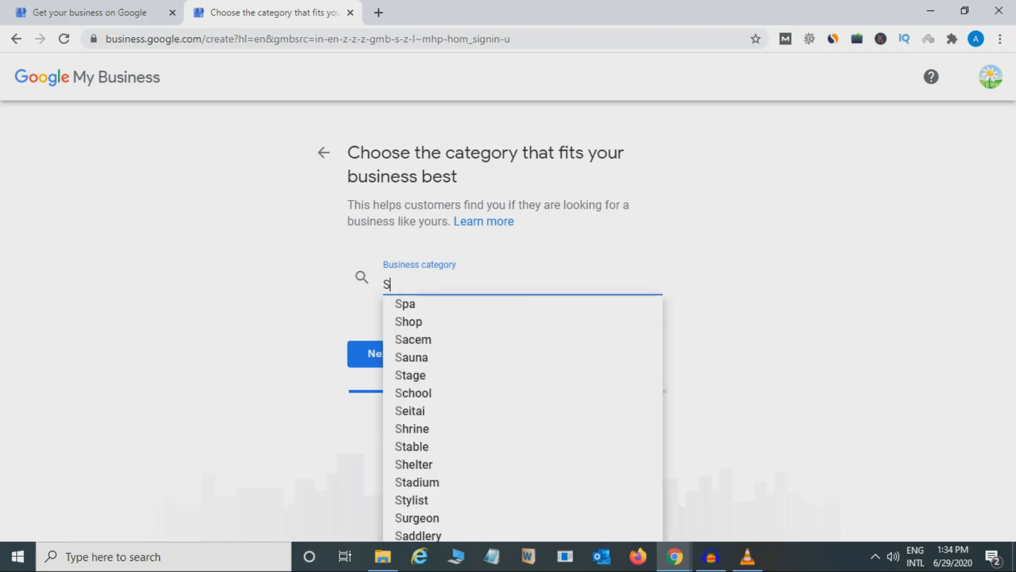
pyautogui.write('of')
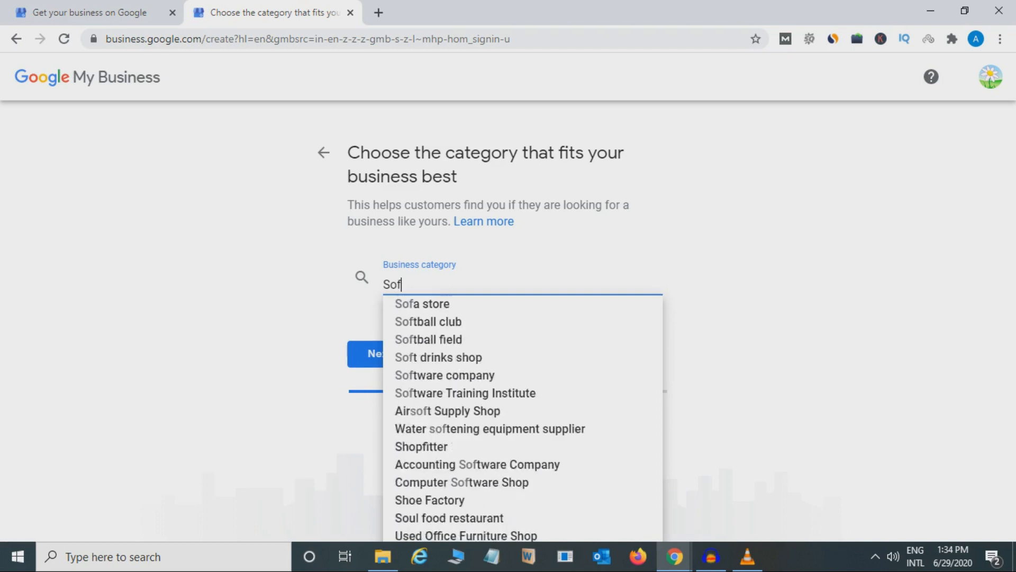
pyautogui.write('tware')
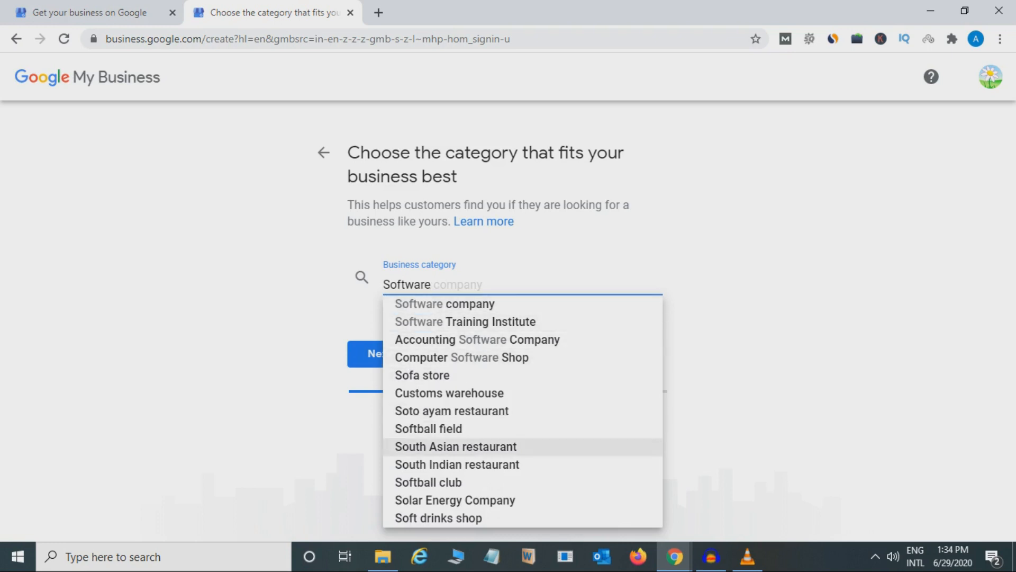
pyautogui.press('Return')
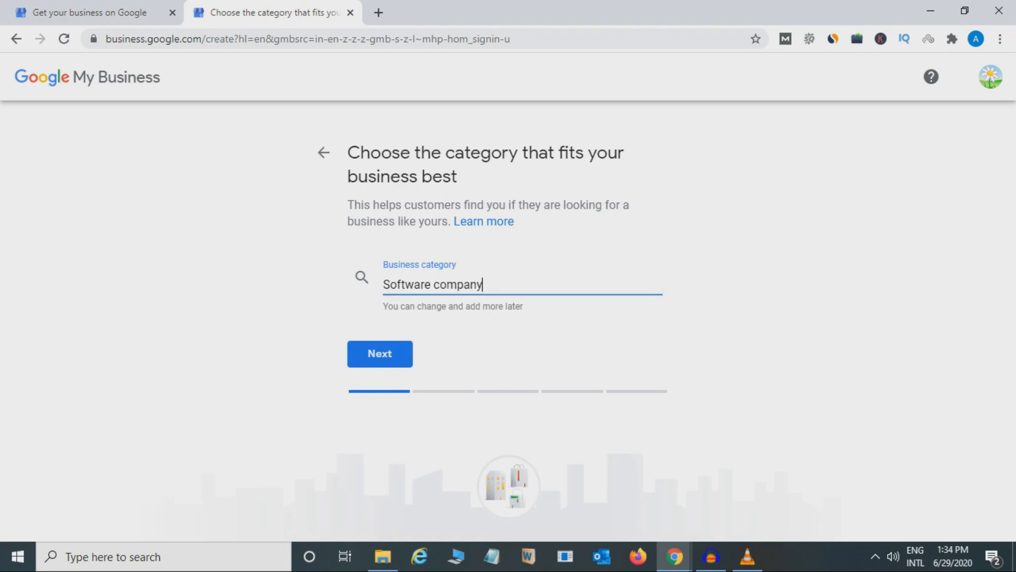
pyautogui.press('Return')
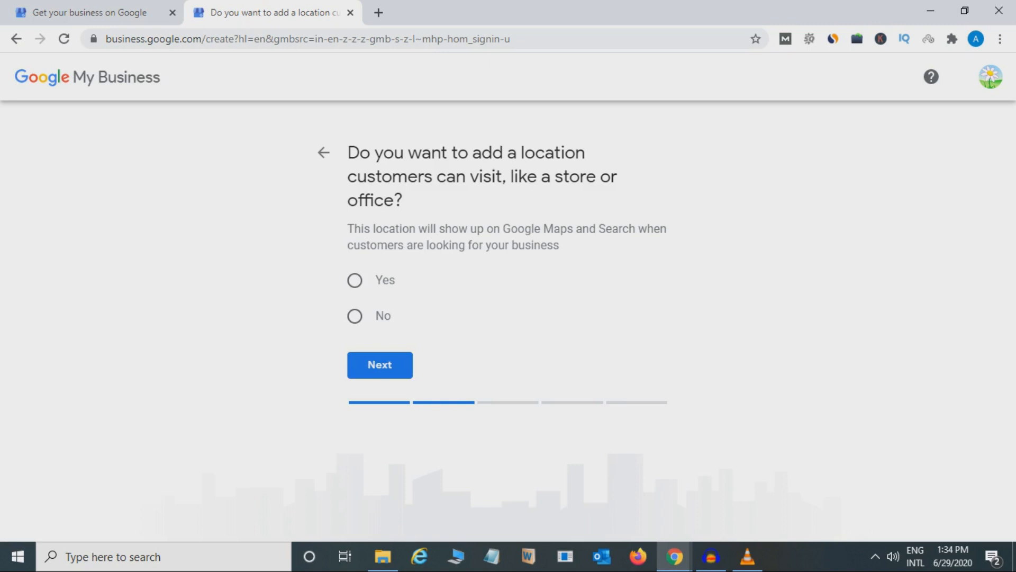
# Step: Answer Yes to adding a location customers can visit and continue to the address form
pyautogui.click(355, 280)
pyautogui.click(391, 365)
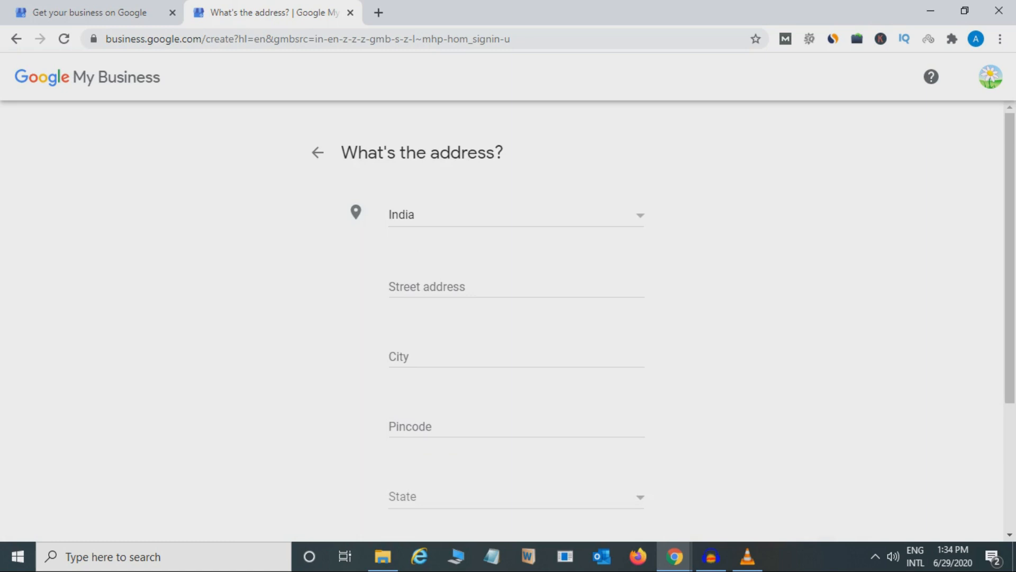
# Step: Begin the business's street address with the sector number, using a hyphen after the word "sector" and a comma after the number
pyautogui.moveTo(1010, 243)
pyautogui.mouseDown()
pyautogui.moveTo(1010, 334)
pyautogui.moveTo(1010, 253)
pyautogui.mouseUp()
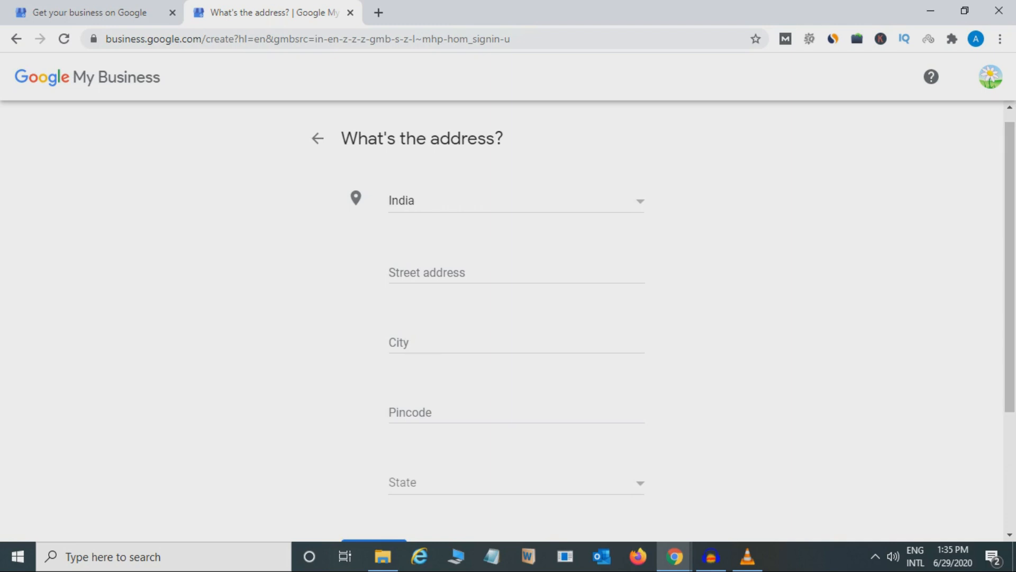
pyautogui.moveTo(1010, 265)
pyautogui.mouseDown()
pyautogui.moveTo(1010, 383)
pyautogui.moveTo(1011, 254)
pyautogui.mouseUp()
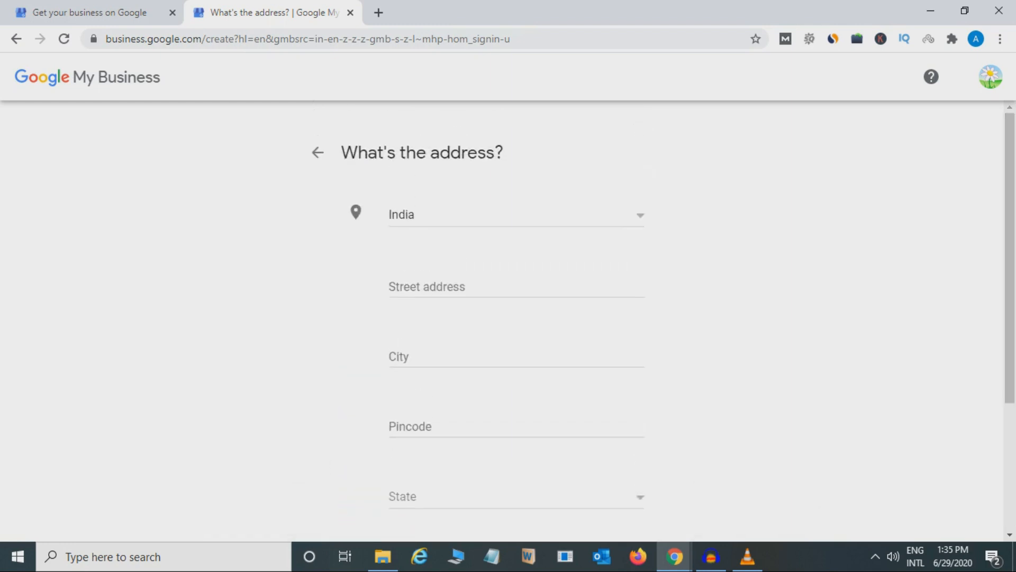
pyautogui.moveTo(1011, 254)
pyautogui.mouseDown()
pyautogui.moveTo(1010, 290)
pyautogui.moveTo(1010, 271)
pyautogui.mouseUp()
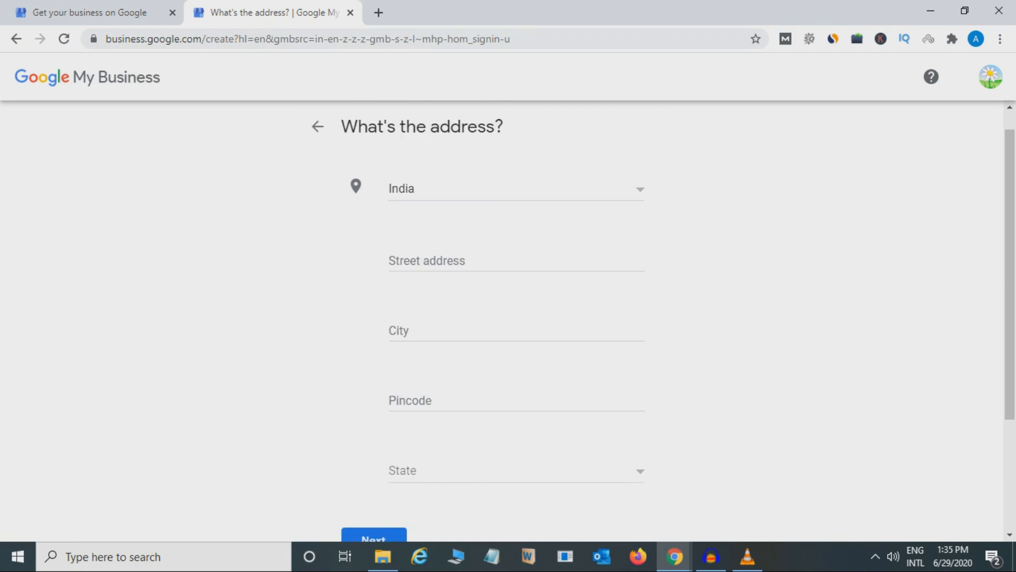
pyautogui.click(466, 261)
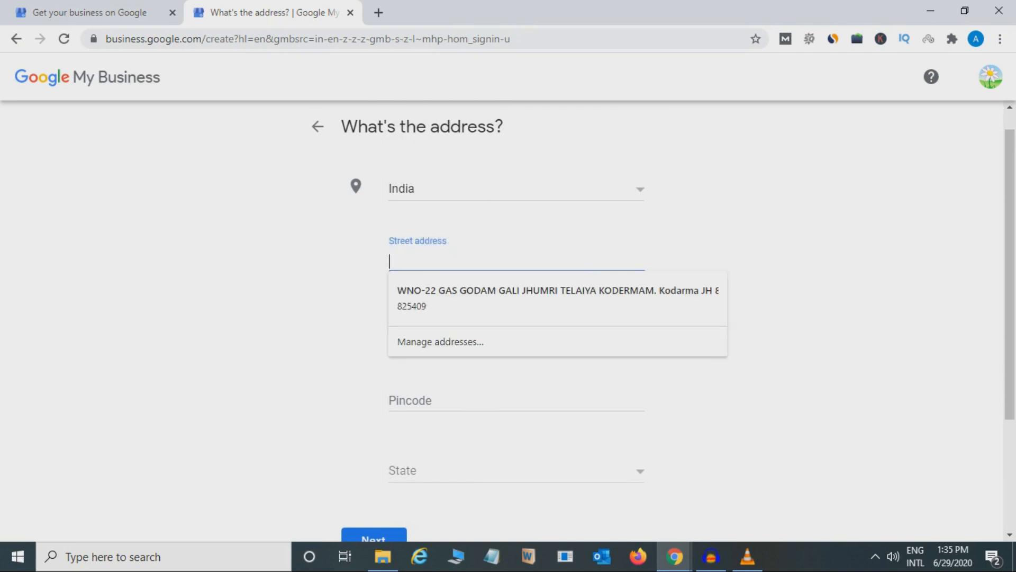
pyautogui.write('sector, ')
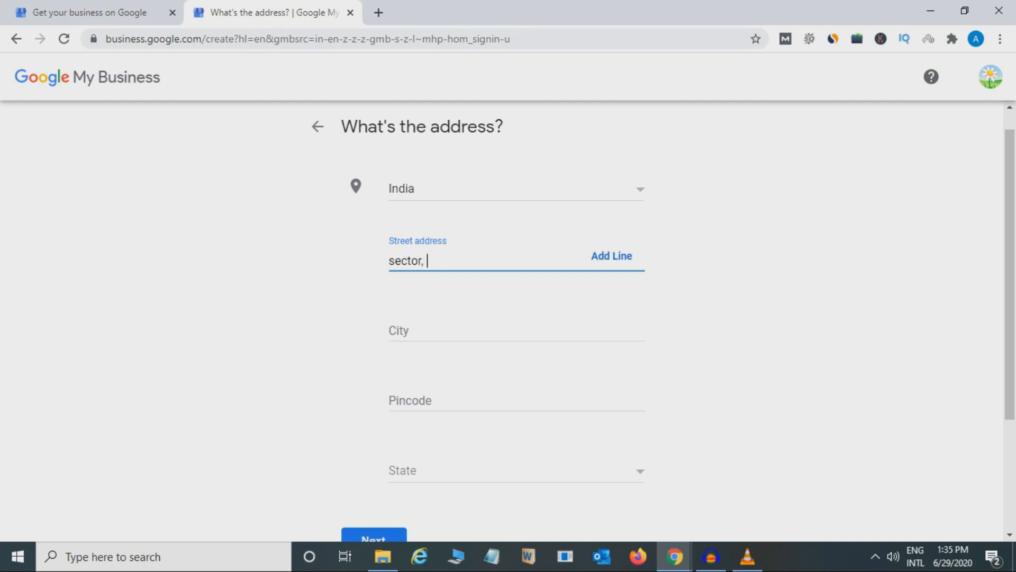
pyautogui.write('44,')
pyautogui.press('Left')
pyautogui.press('Left')
pyautogui.press('BackSpace')
# Step: Complete the street address line with the nearby landmark and the city name, separated by a comma
pyautogui.press('BackSpace')
pyautogui.write('-')
pyautogui.write(', ')
pyautogui.write('Hud')
pyautogui.press('BackSpace')
pyautogui.press('BackSpace')
pyautogui.press('BackSpace')
pyautogui.write('Near Huda c')
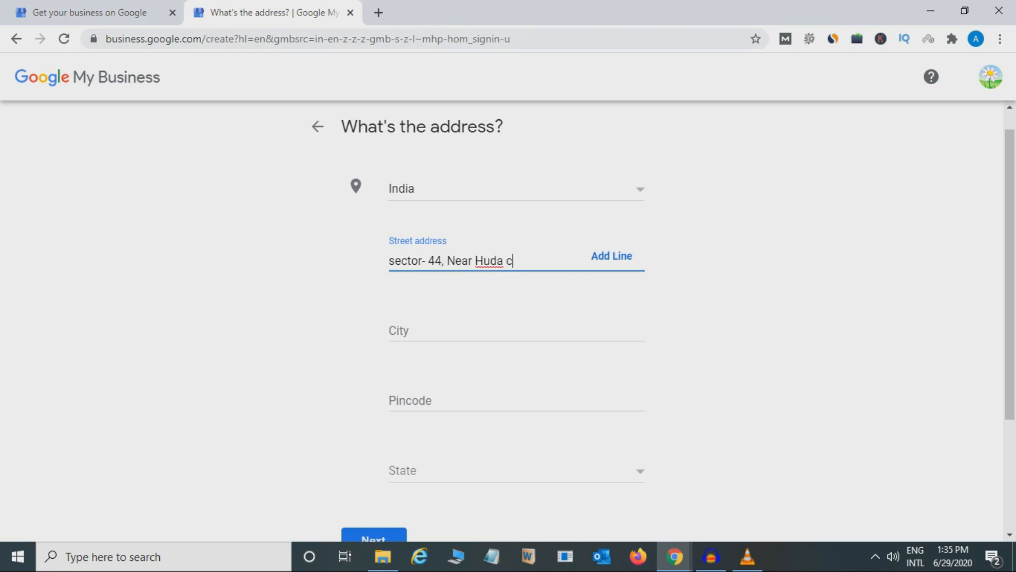
pyautogui.write('ity center, Hu')
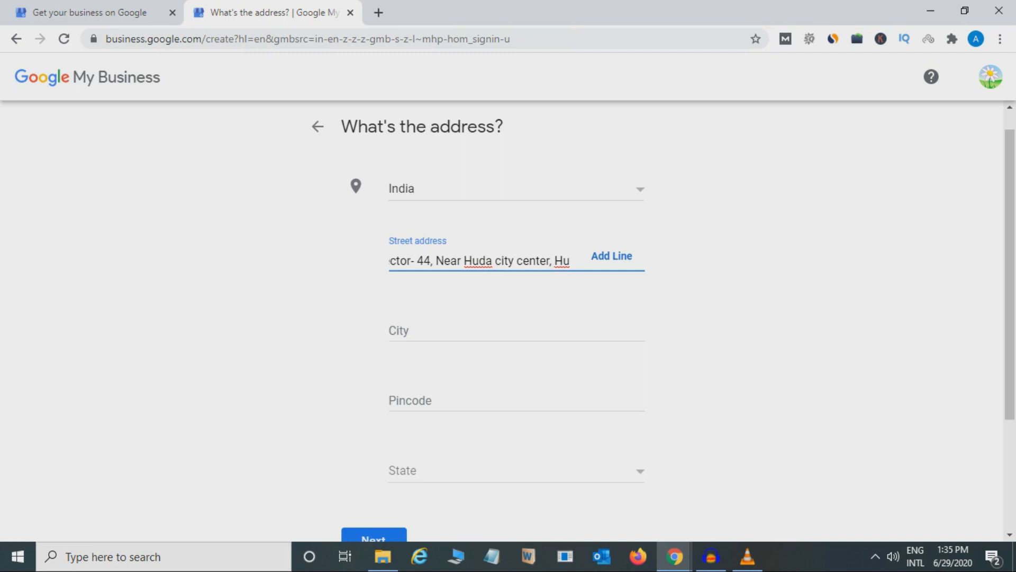
pyautogui.press('BackSpace')
pyautogui.press('BackSpace')
pyautogui.write('Gurgaon')
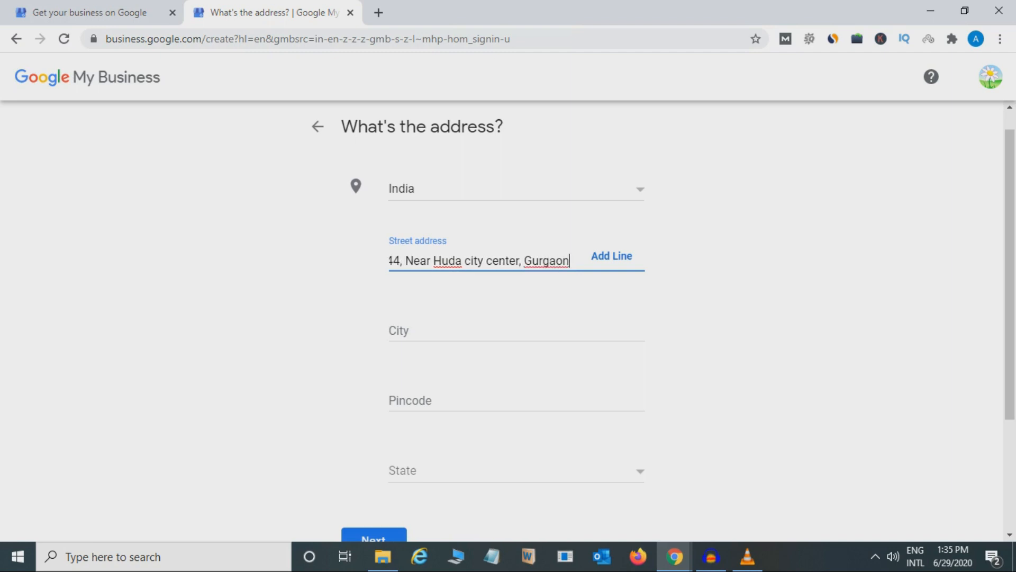
# Step: Capitalize the first letter of the street address
pyautogui.press('Tab')
pyautogui.click(396, 260)
pyautogui.press('BackSpace')
pyautogui.write('Sector-')
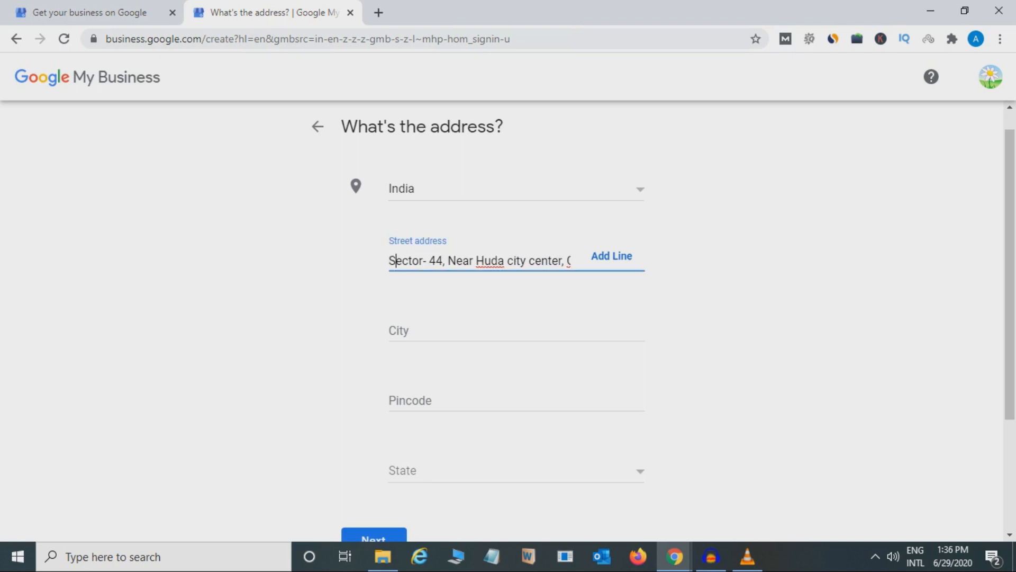
# Step: Fill in the city and the pincode of the business address
pyautogui.click(499, 330)
pyautogui.write('Gu')
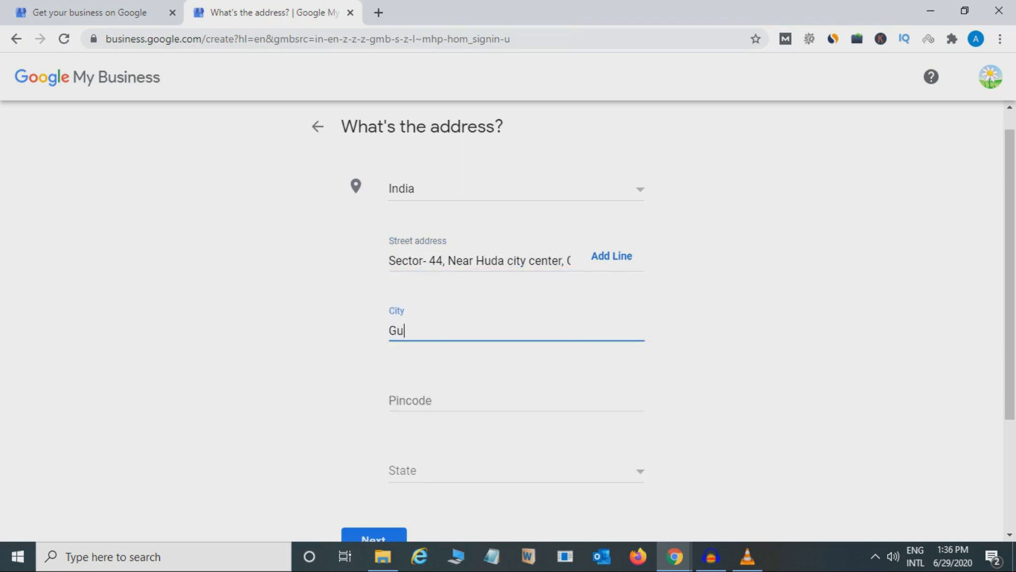
pyautogui.write('rgaon')
pyautogui.press('Tab')
pyautogui.write('120010')
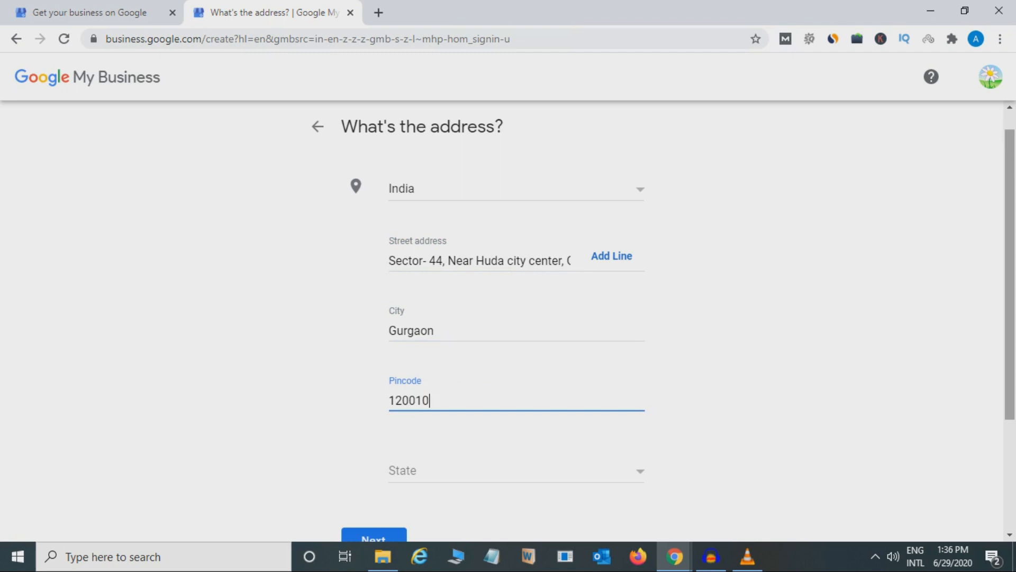
# Step: Set the state of the business address to Haryana
pyautogui.scroll(-2, 509, 318)
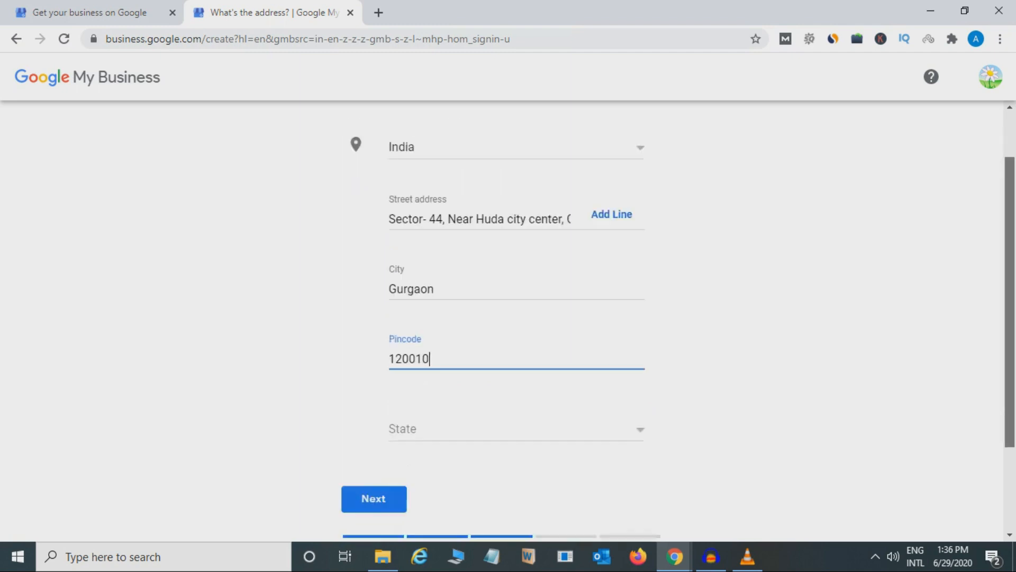
pyautogui.click(517, 352)
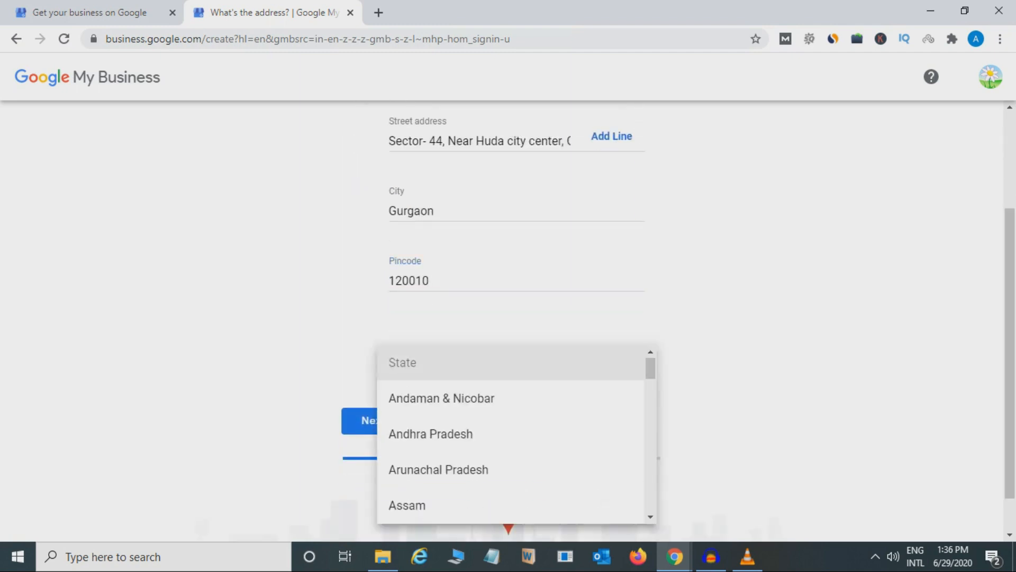
pyautogui.press('h')
pyautogui.press('Return')
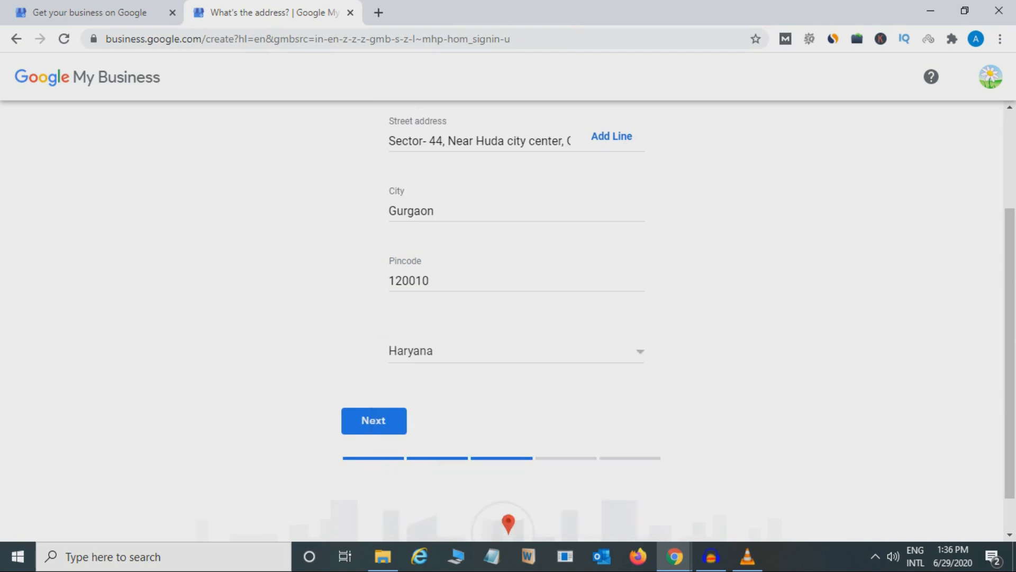
# Step: Review the completed address form from the country down to the state
pyautogui.scroll(2, 509, 318)
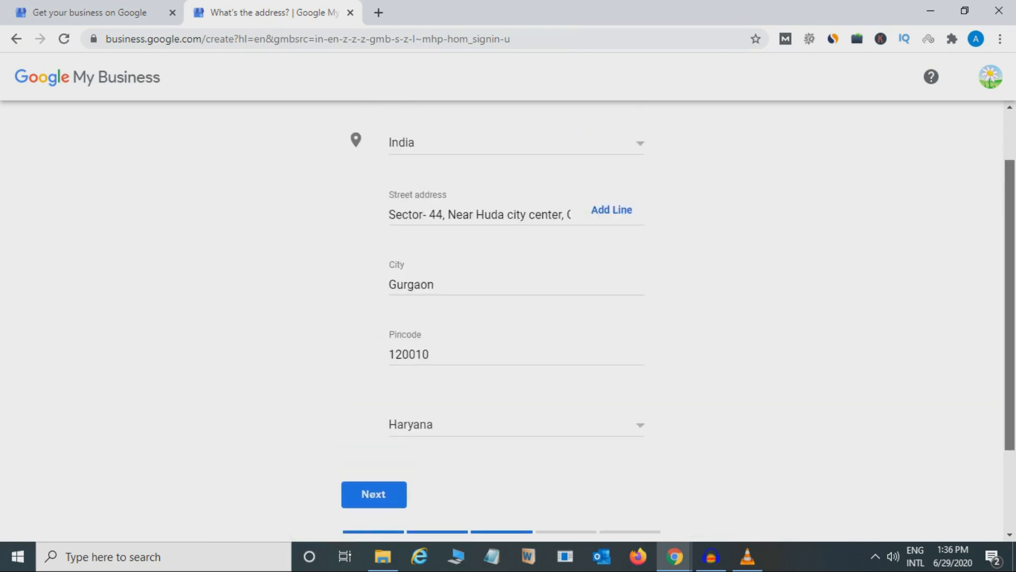
pyautogui.scroll(-2, 508, 317)
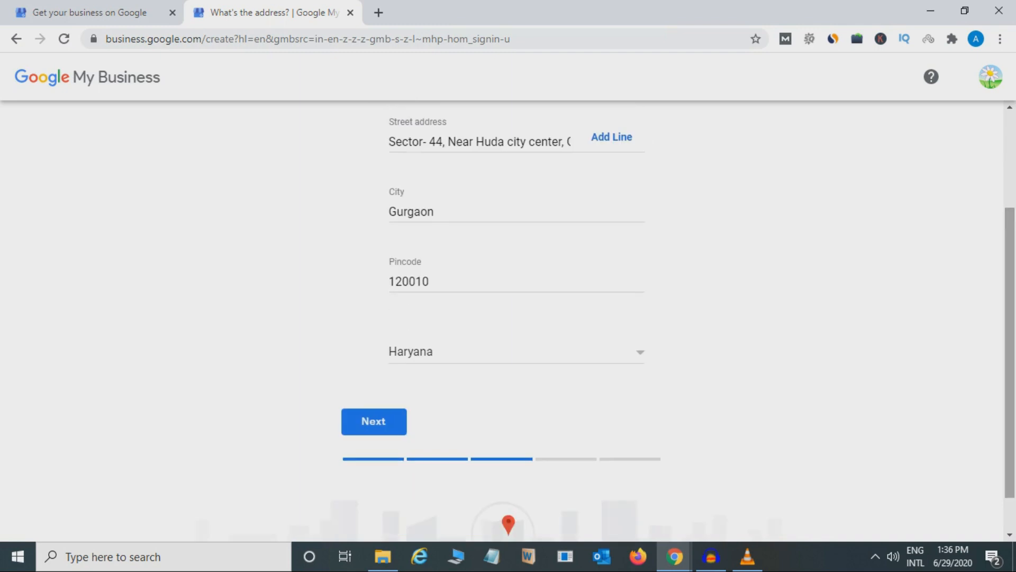
pyautogui.scroll(3, 508, 318)
pyautogui.scroll(-1, 508, 318)
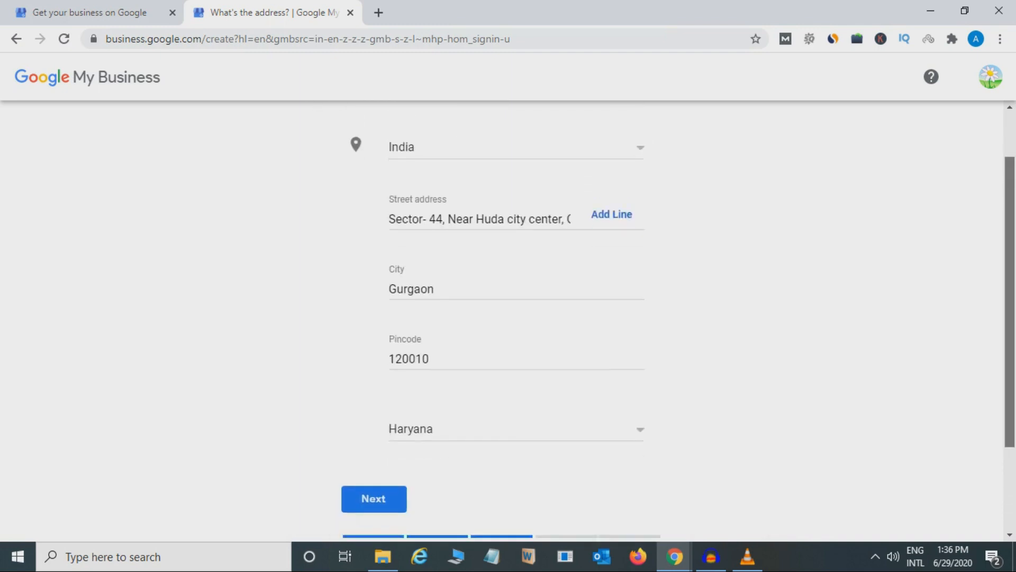
pyautogui.scroll(-1, 509, 318)
pyautogui.scroll(3, 509, 318)
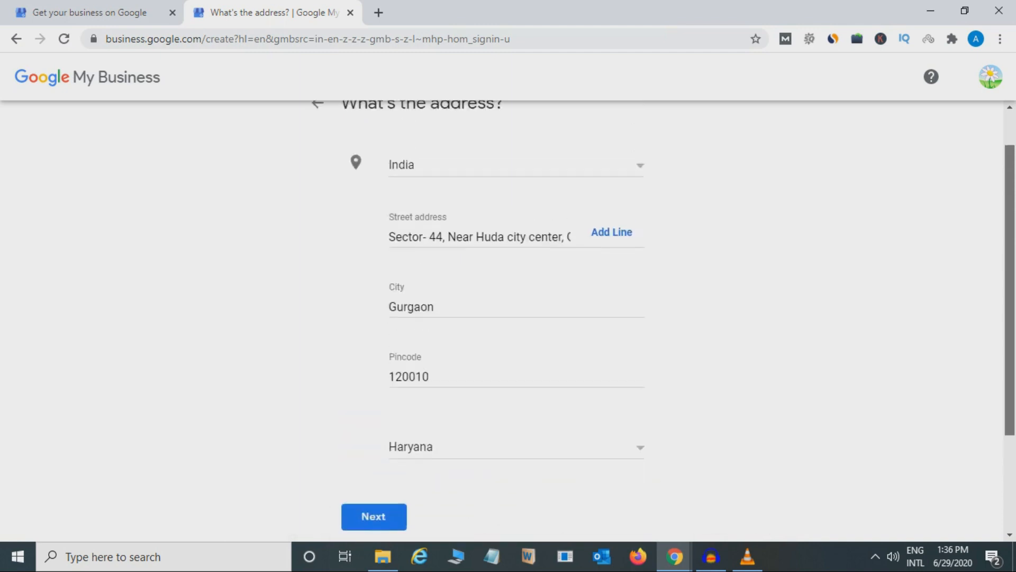
pyautogui.scroll(-1, 509, 318)
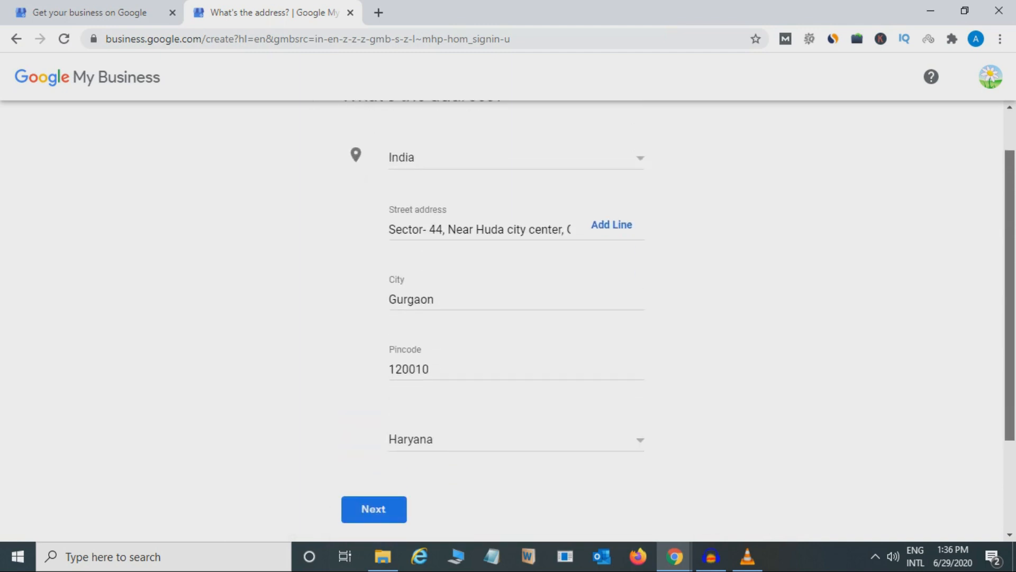
pyautogui.scroll(1, 509, 317)
pyautogui.scroll(-1, 508, 318)
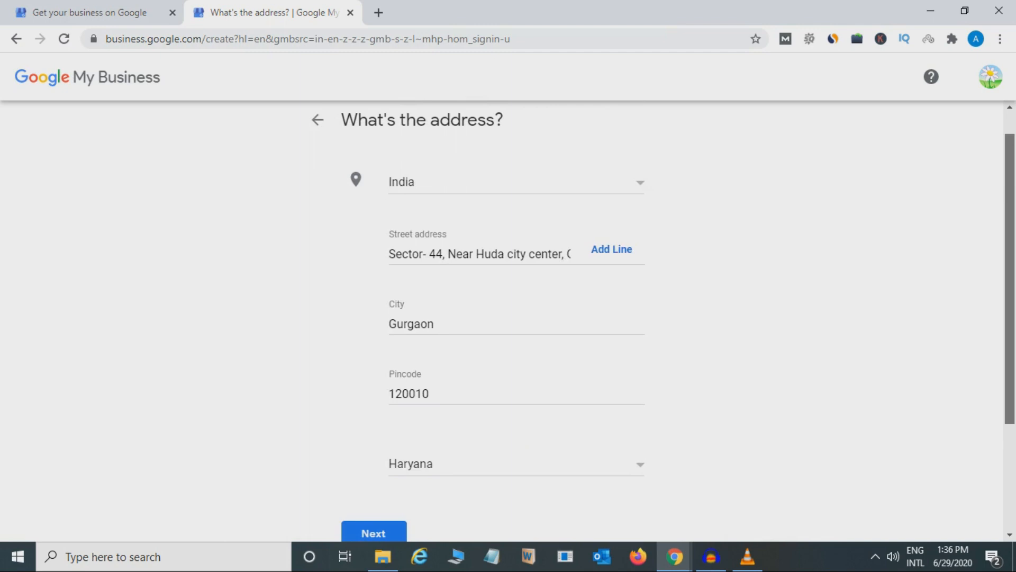
pyautogui.scroll(-1, 509, 318)
pyautogui.scroll(2, 508, 318)
pyautogui.scroll(-1, 508, 318)
pyautogui.scroll(-2, 508, 318)
pyautogui.scroll(1, 508, 318)
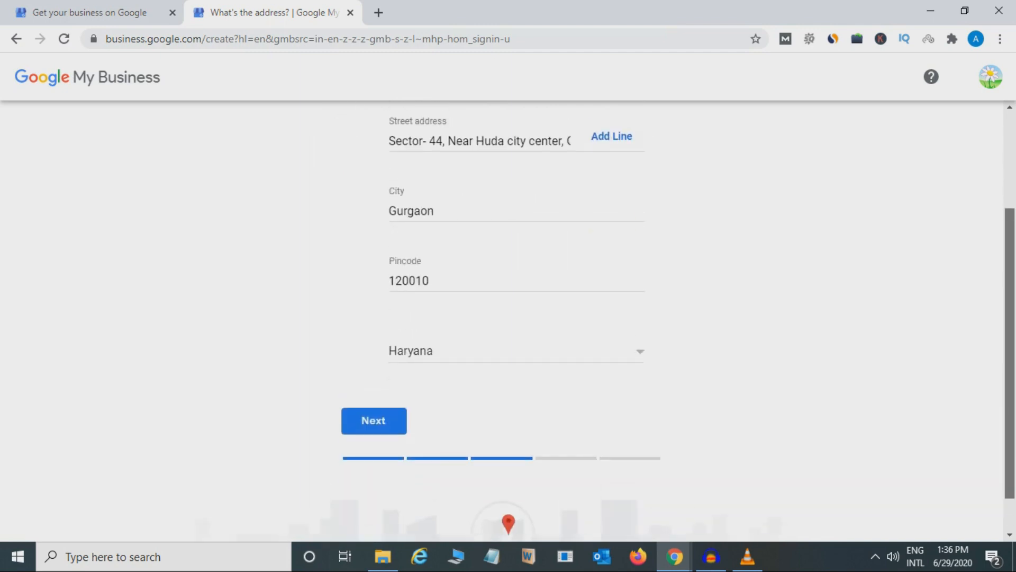
pyautogui.scroll(1, 508, 318)
# Step: Submit the address, declare that the suggested existing listing doesn't match the business, and continue to the location map
pyautogui.click(374, 476)
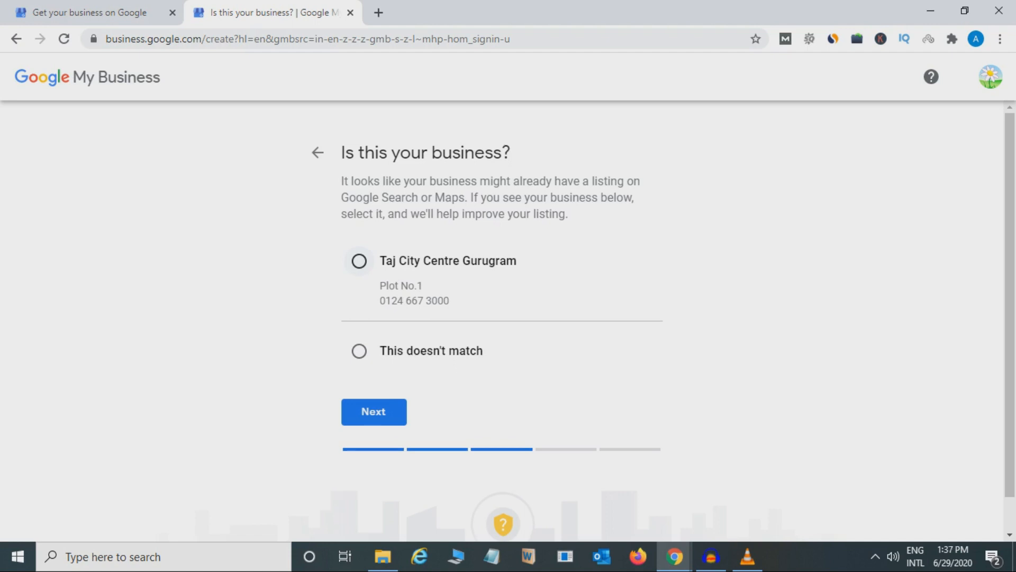
pyautogui.click(359, 350)
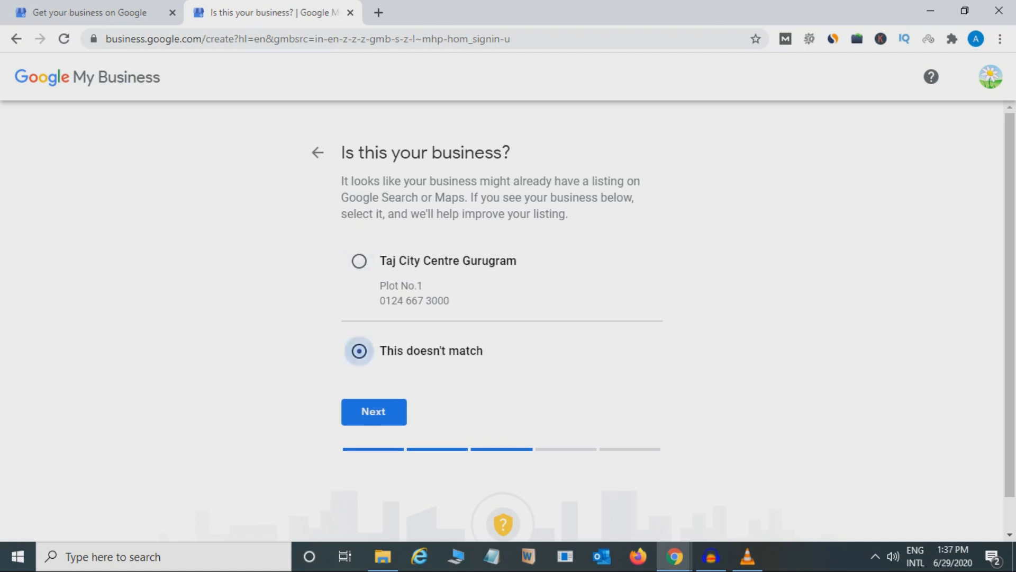
pyautogui.press('Return')
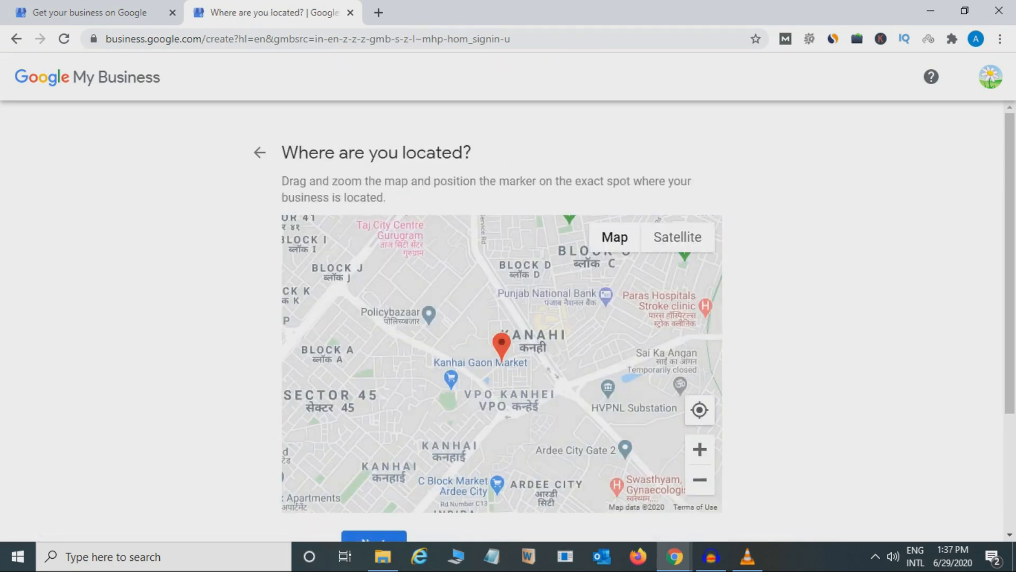
# Step: Position the map marker at the business's spot in close-up, just above giriraj Chs, and confirm the location
pyautogui.scroll(-2, 502, 318)
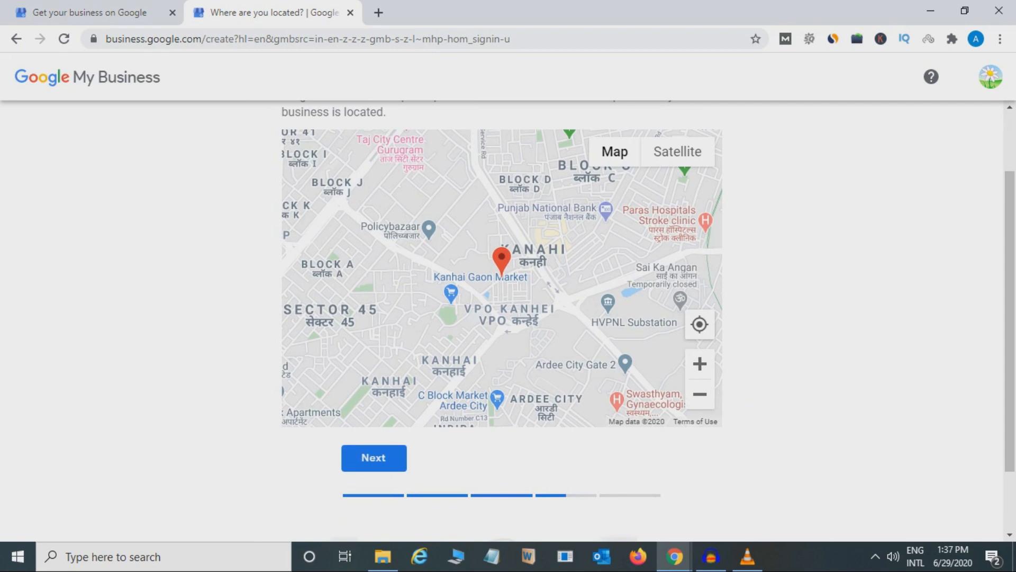
pyautogui.moveTo(501, 257); pyautogui.dragTo(501, 257)
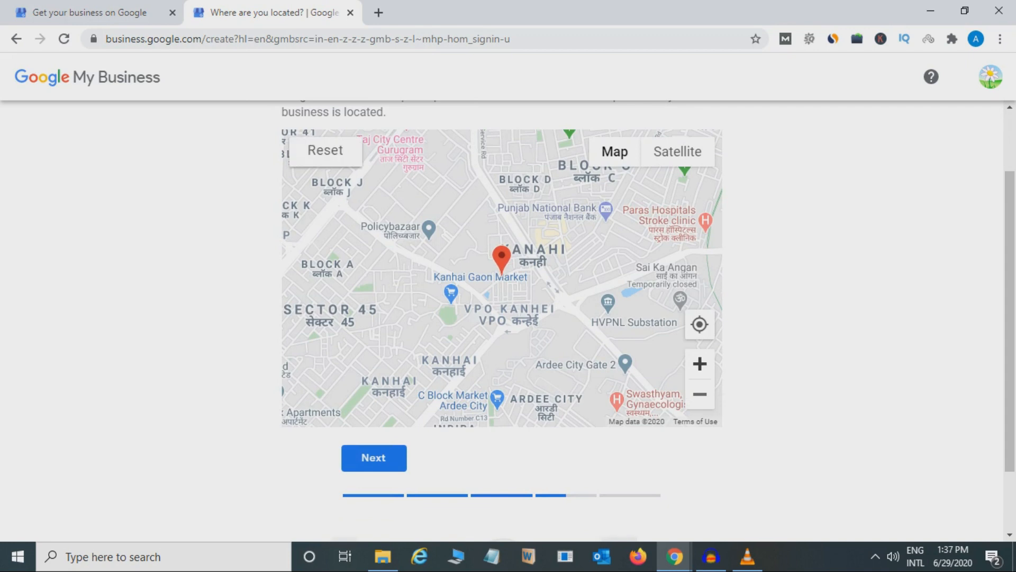
pyautogui.click(700, 363)
pyautogui.click(700, 363)
pyautogui.click(700, 363)
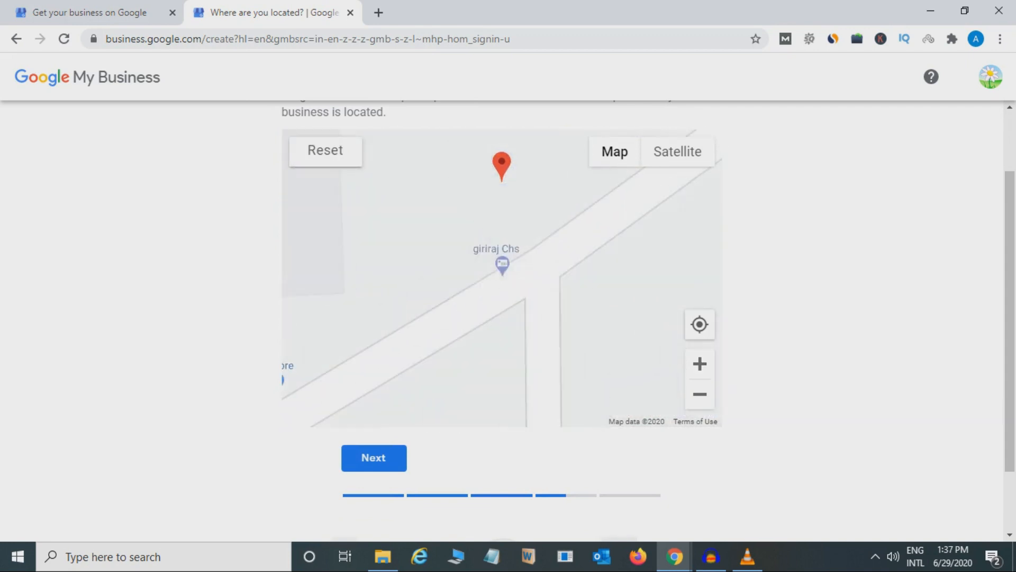
pyautogui.moveTo(501, 166); pyautogui.dragTo(507, 229)
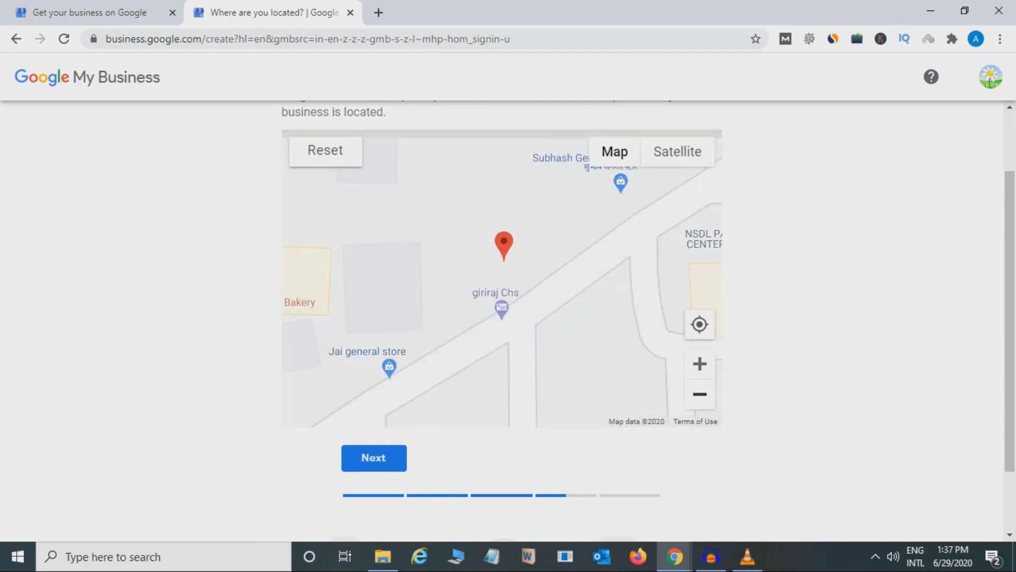
pyautogui.scroll(-4, 502, 255)
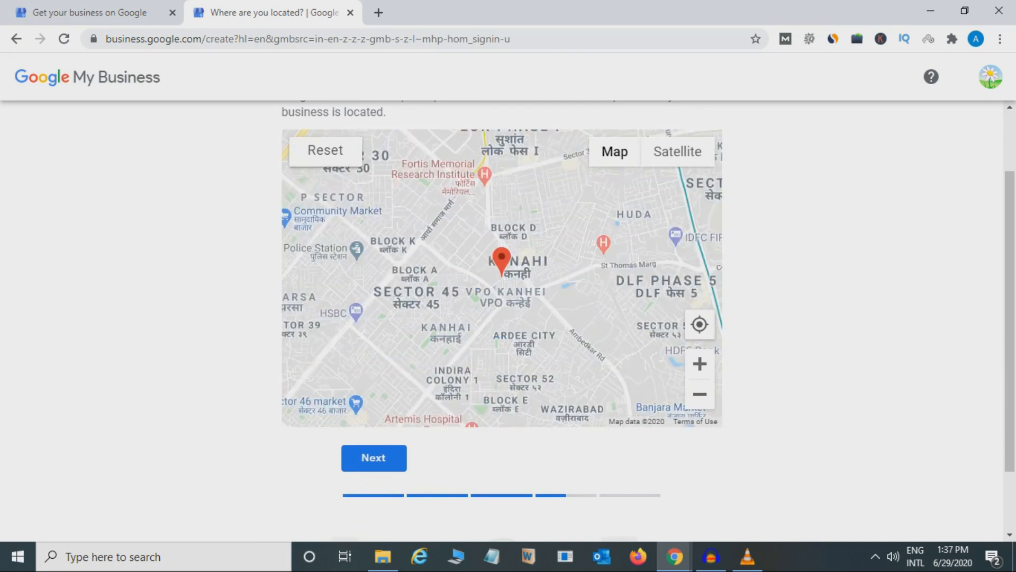
pyautogui.press('Return')
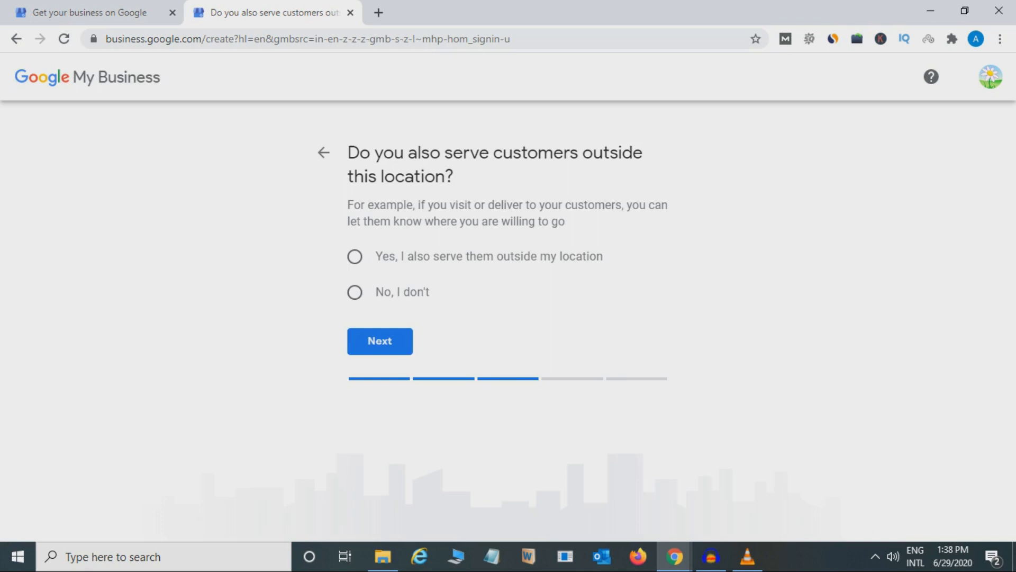
pyautogui.click(354, 257)
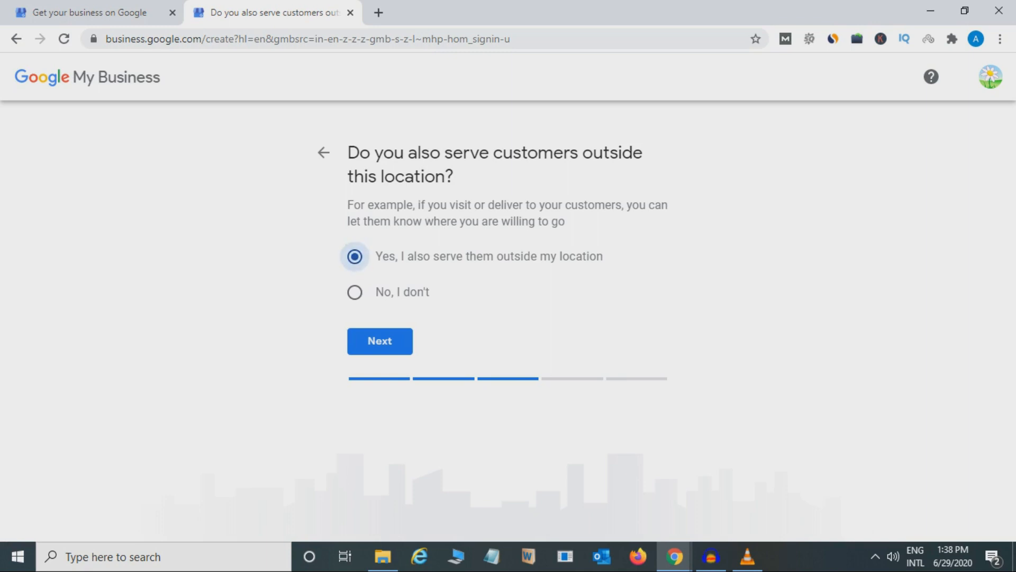
pyautogui.click(380, 342)
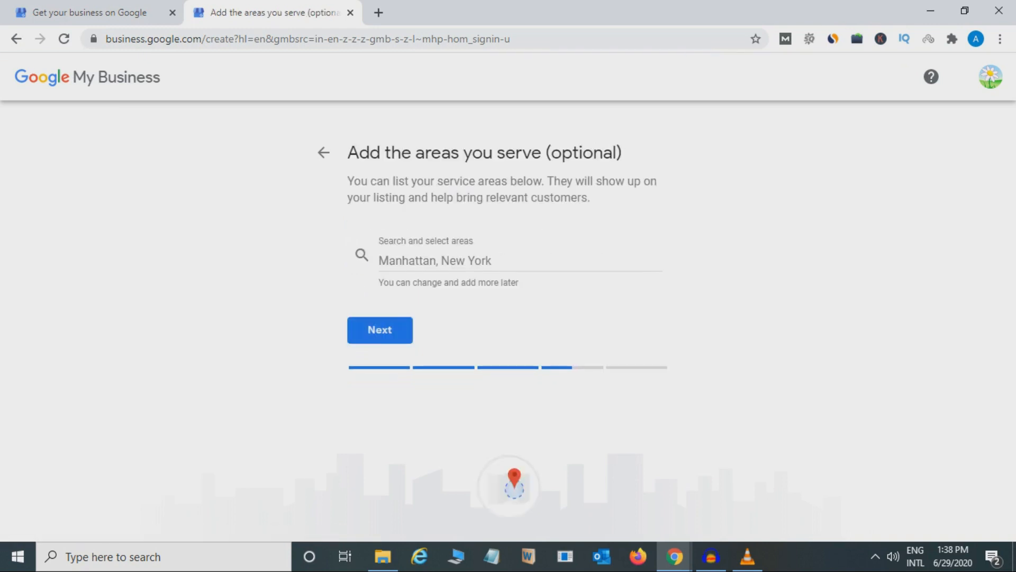
pyautogui.click(435, 260)
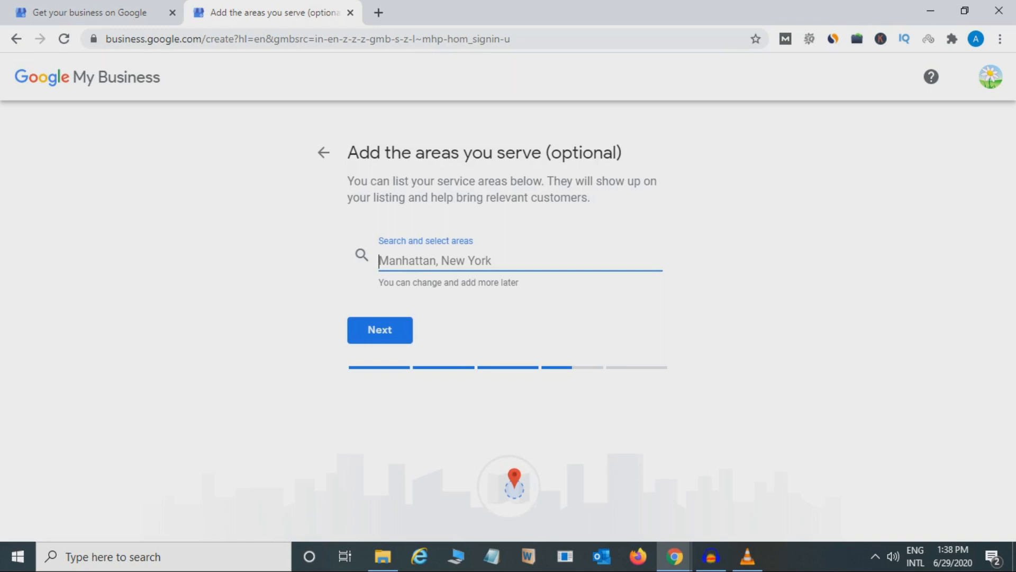
pyautogui.click(324, 152)
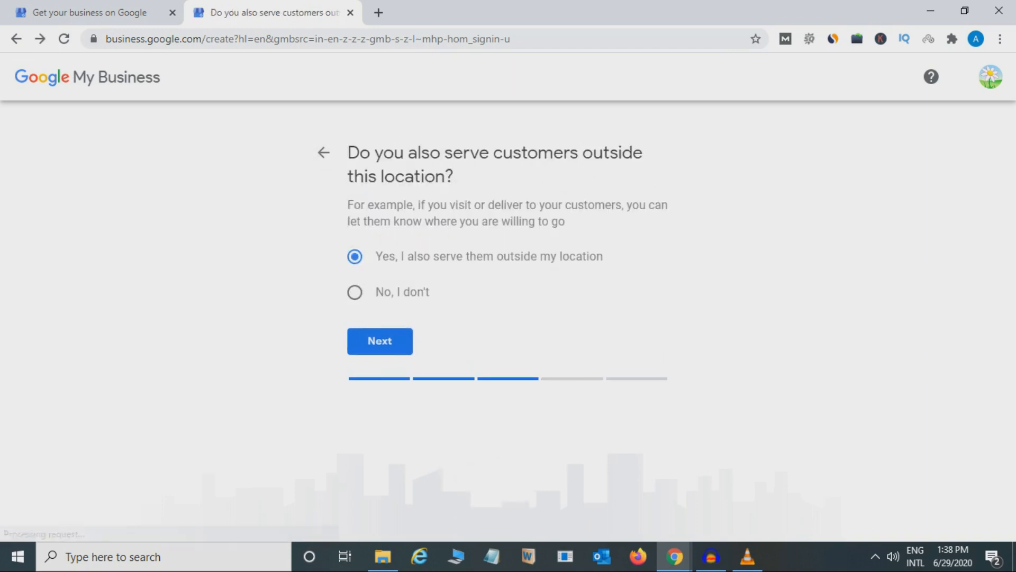
# Step: Answer "No, I don't" to serving customers outside this location and continue to the contact details
pyautogui.click(355, 293)
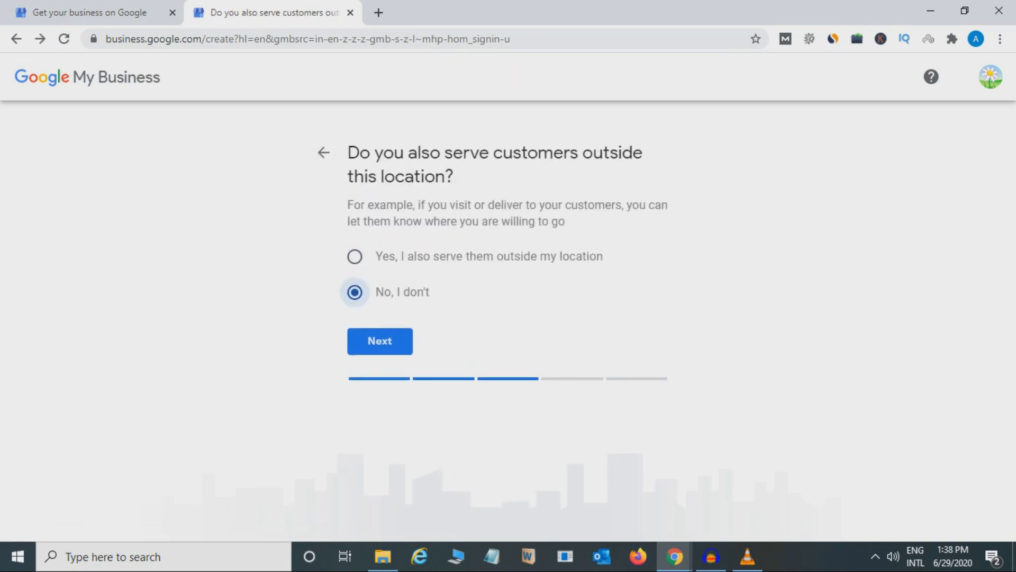
pyautogui.click(379, 341)
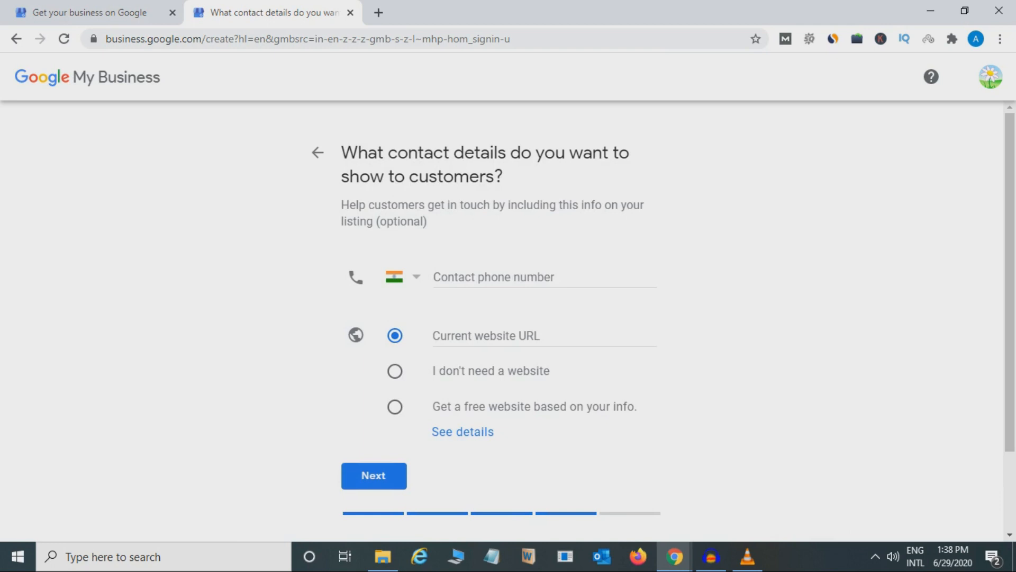
# Step: Enter the business's contact phone number to show to customers
pyautogui.click(494, 277)
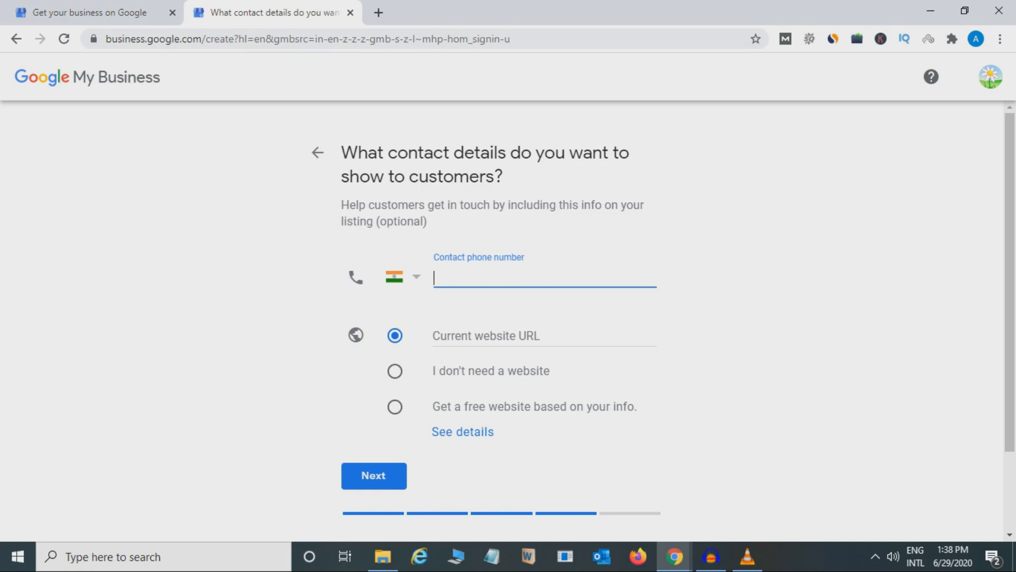
pyautogui.write('1234567890')
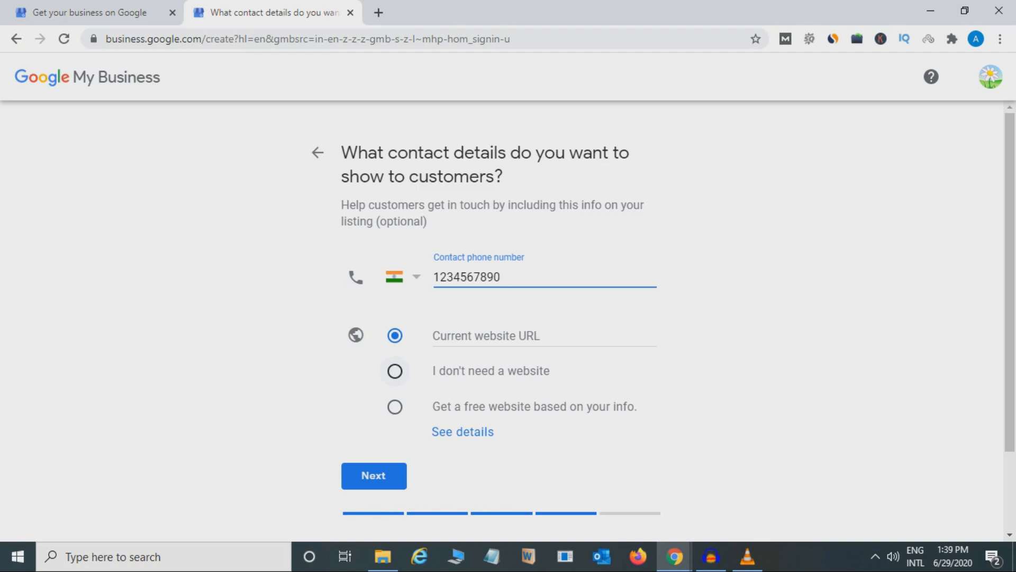
# Step: Choose "I don't need a website" for the listing, continue, and finish creating the listing
pyautogui.click(395, 370)
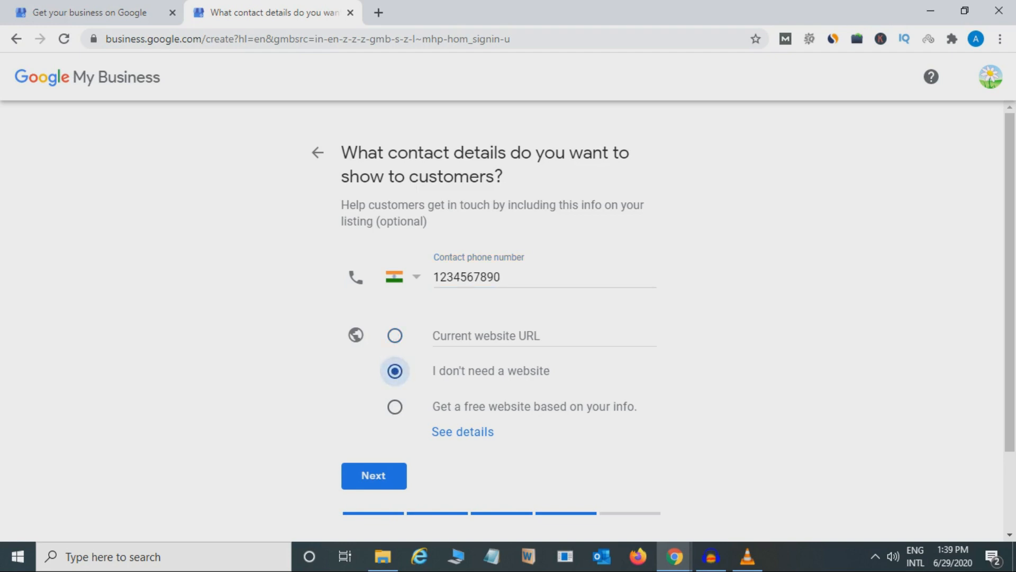
pyautogui.click(374, 475)
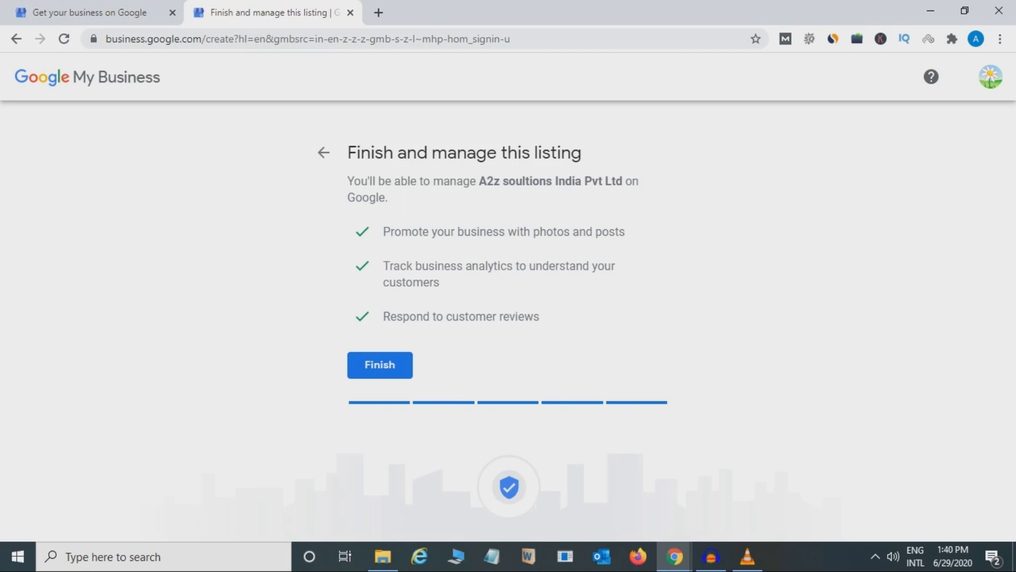
pyautogui.click(391, 363)
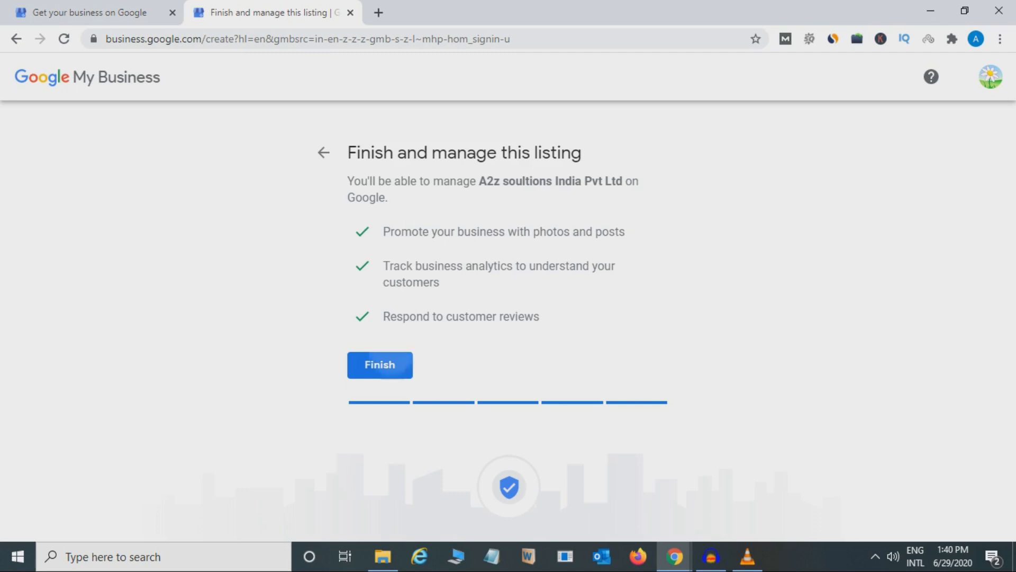